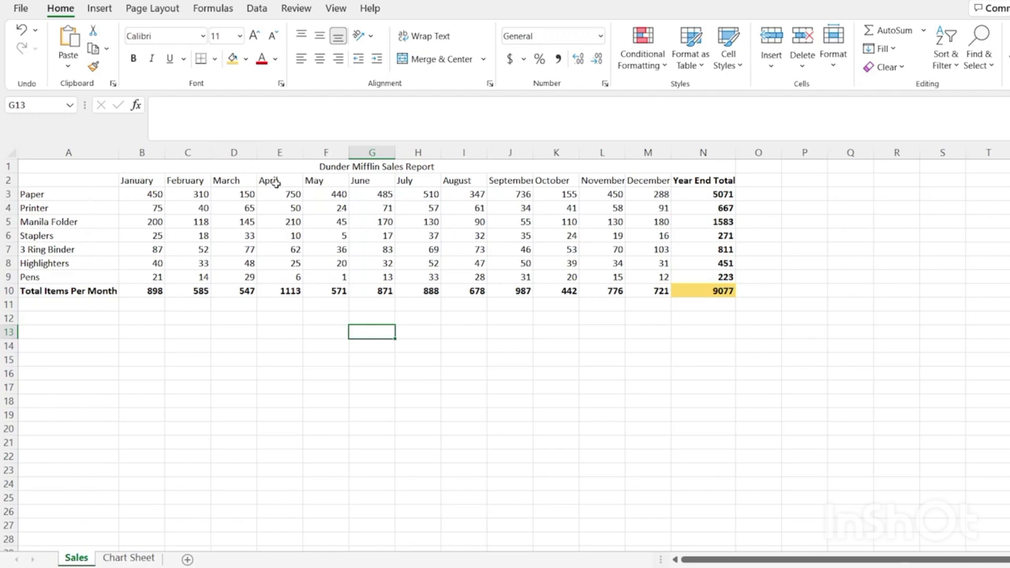
Step: Review the sales table's figures, totals formula and the empty Chart Sheet
click(138, 192)
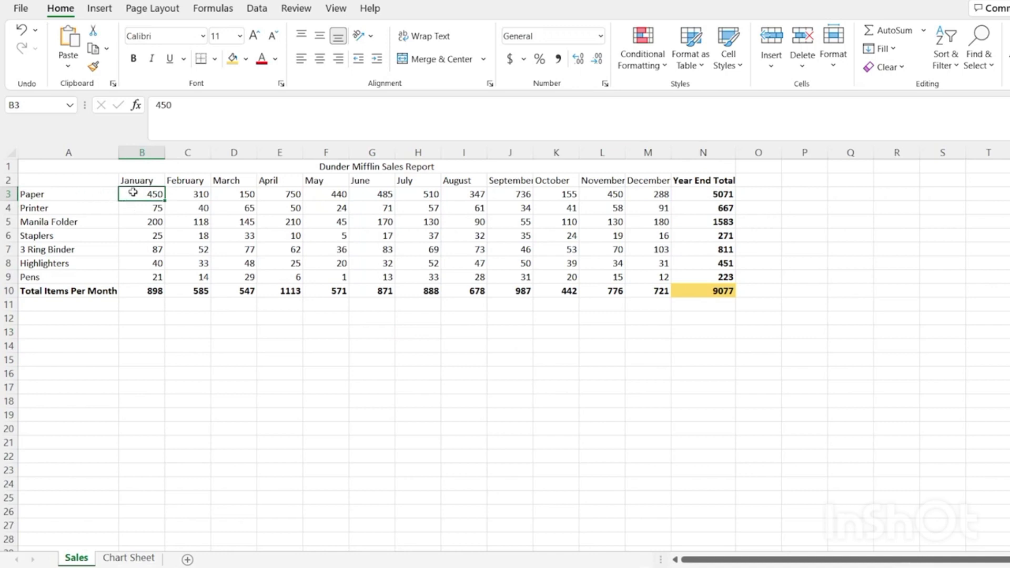
click(77, 292)
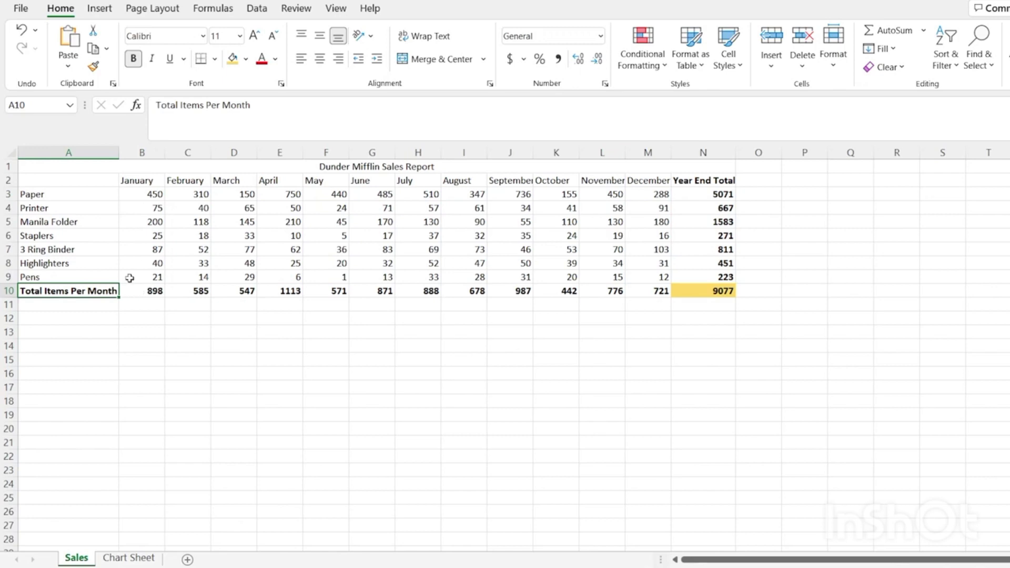
click(706, 198)
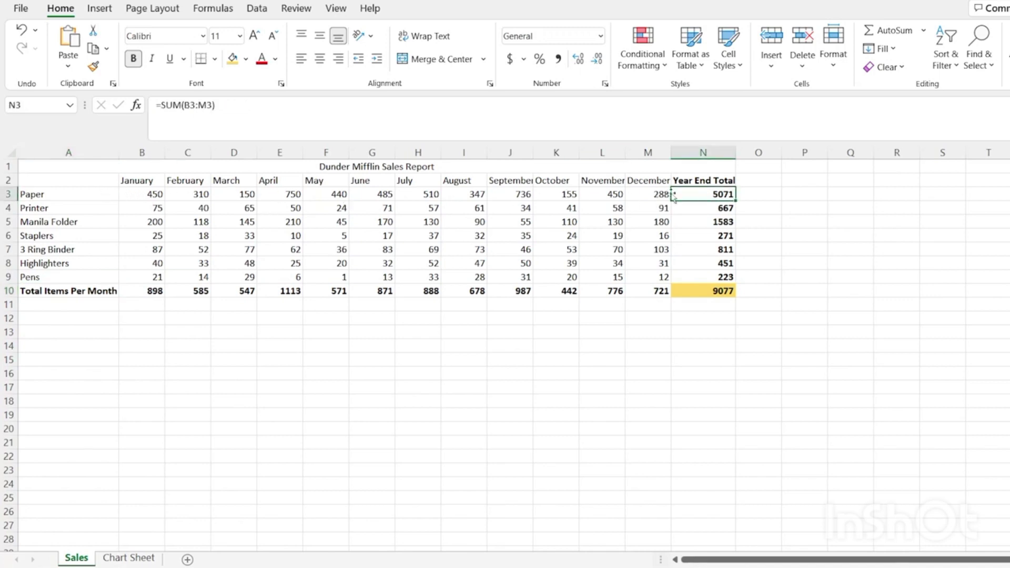
click(503, 350)
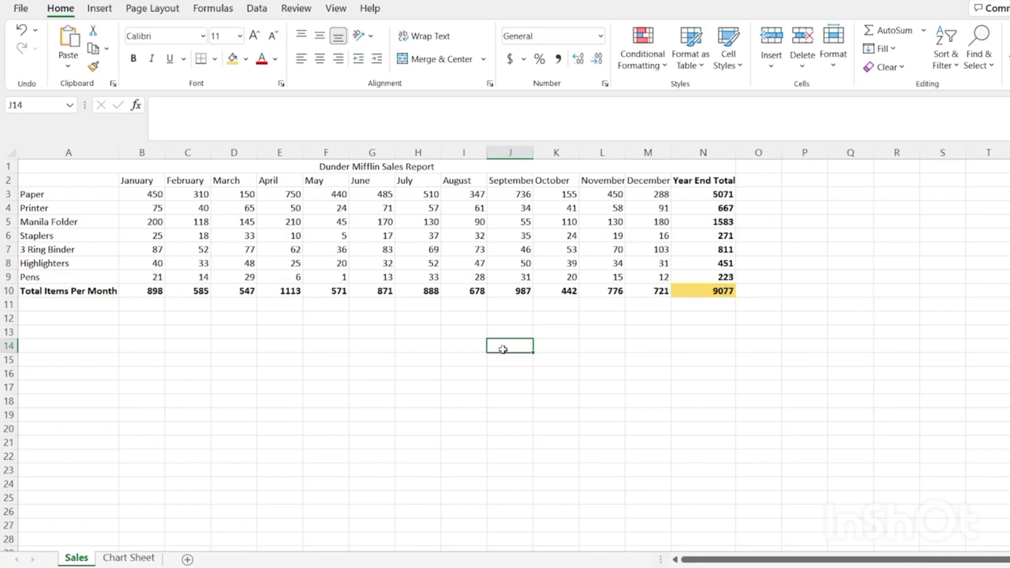
click(129, 558)
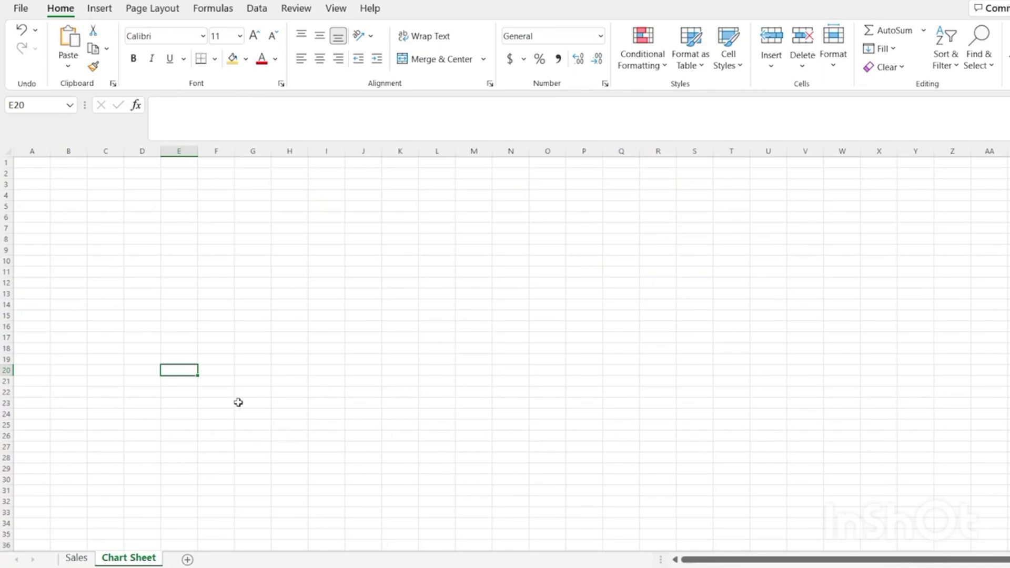
click(77, 559)
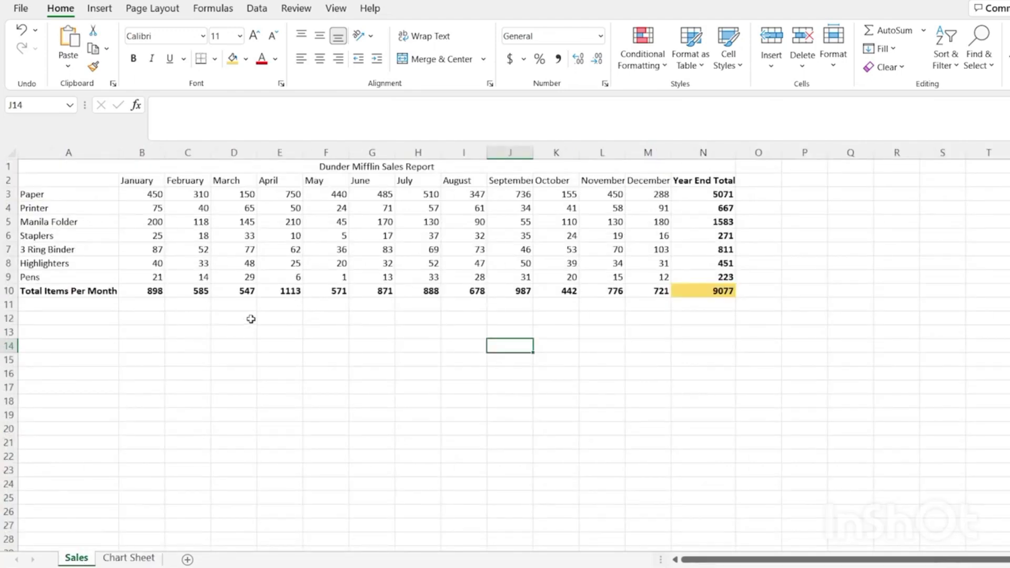
Step: Insert a 2-D clustered column chart from the sales table A2:N10
drag(86, 179, 697, 289)
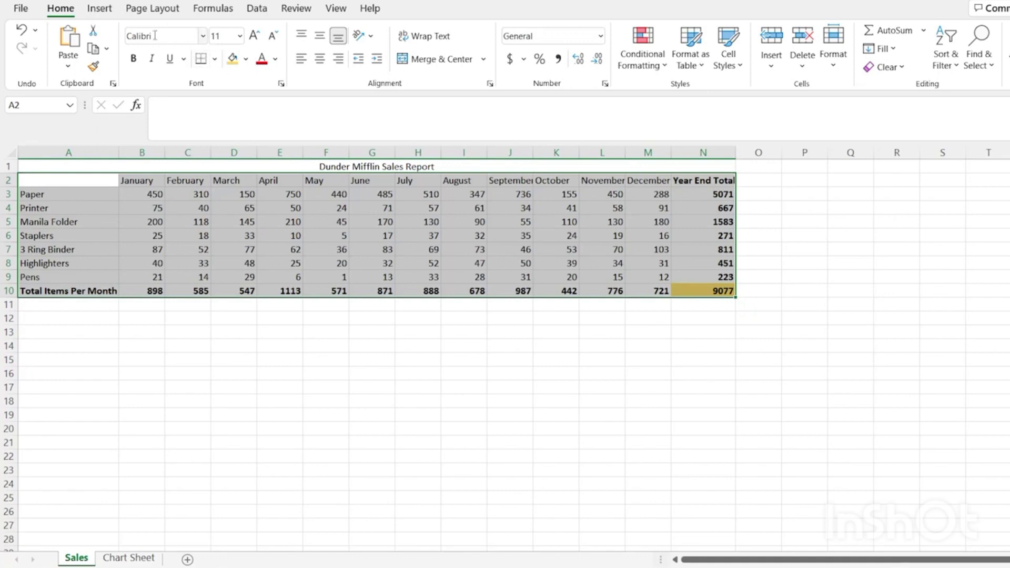
click(103, 14)
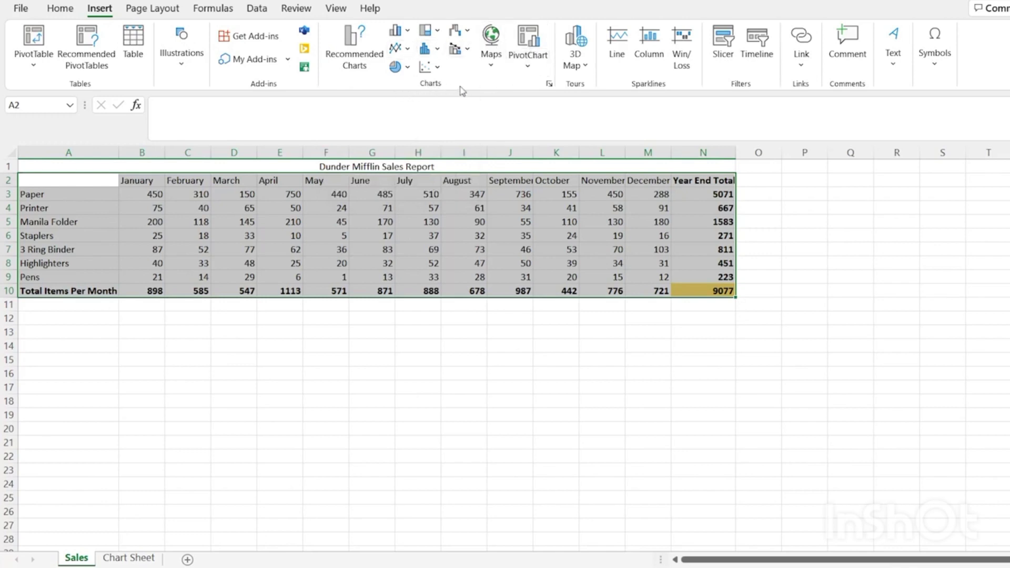
click(408, 33)
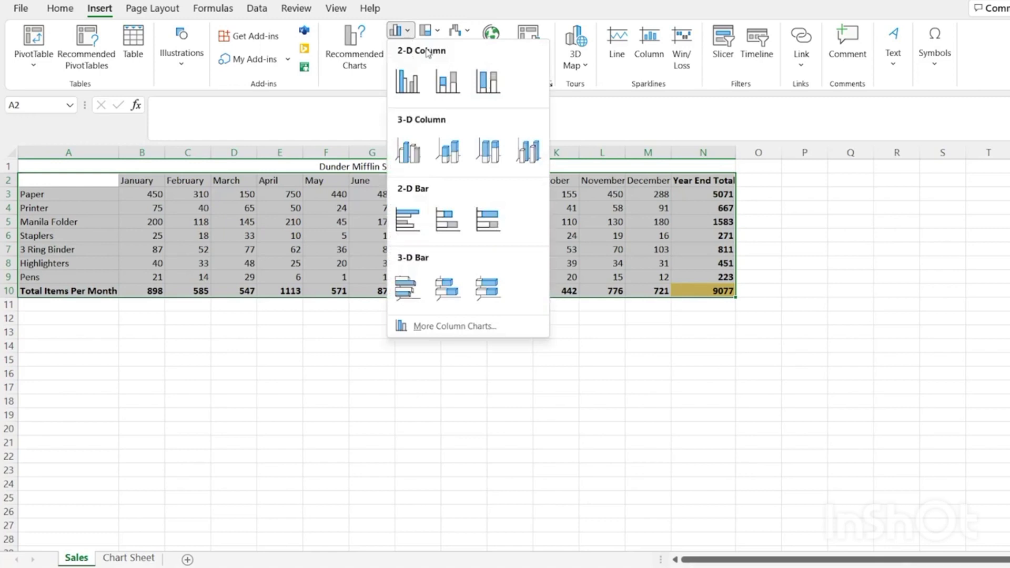
click(406, 82)
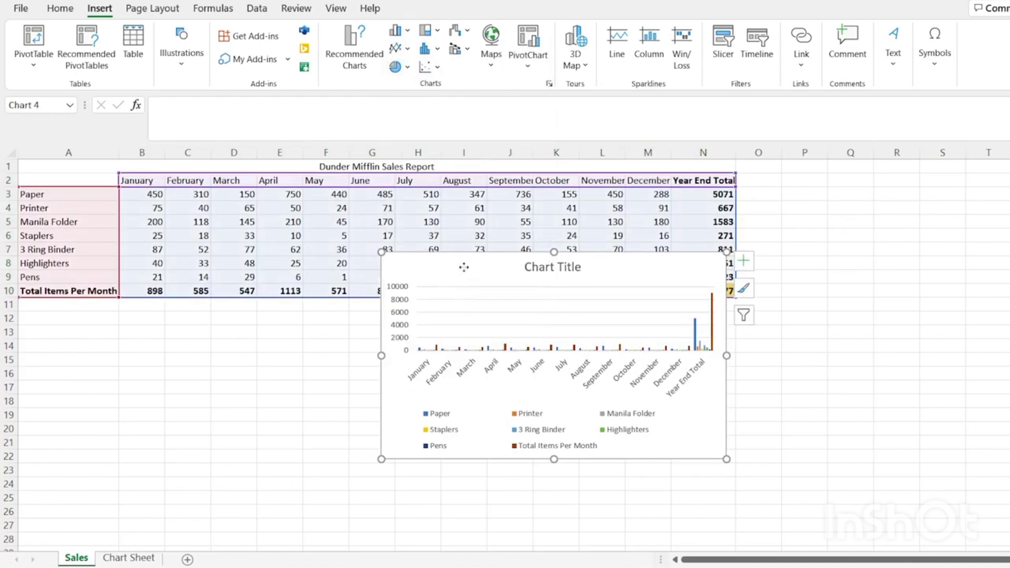
Step: Move the chart below the table and switch row/column twice, keeping months on the axis
drag(464, 266, 305, 318)
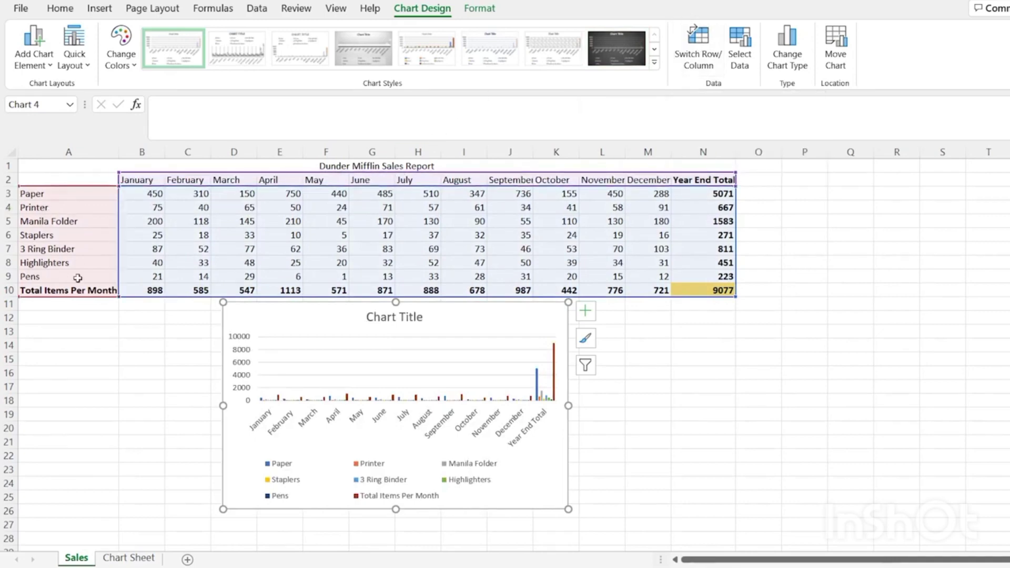
click(702, 52)
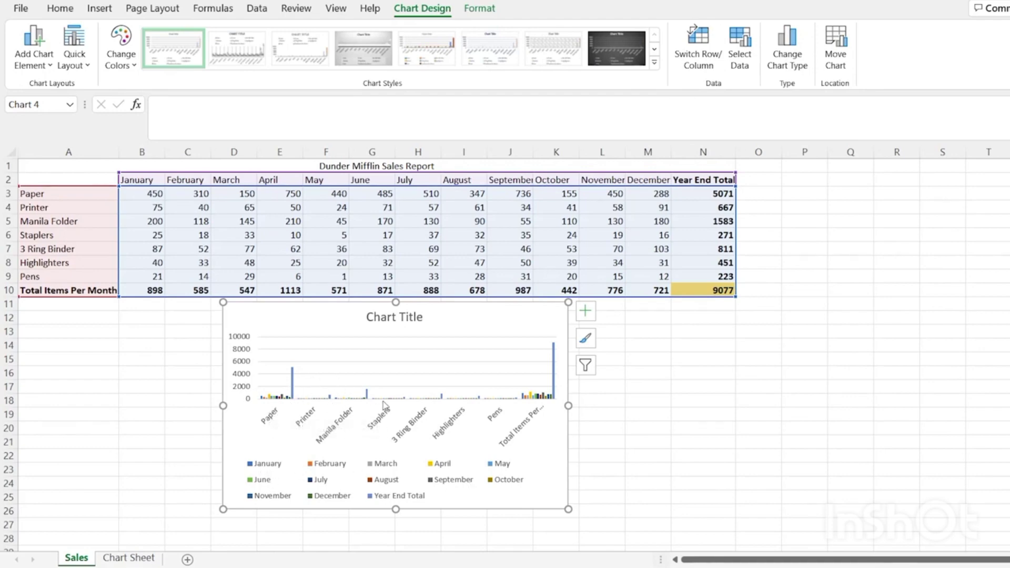
click(701, 53)
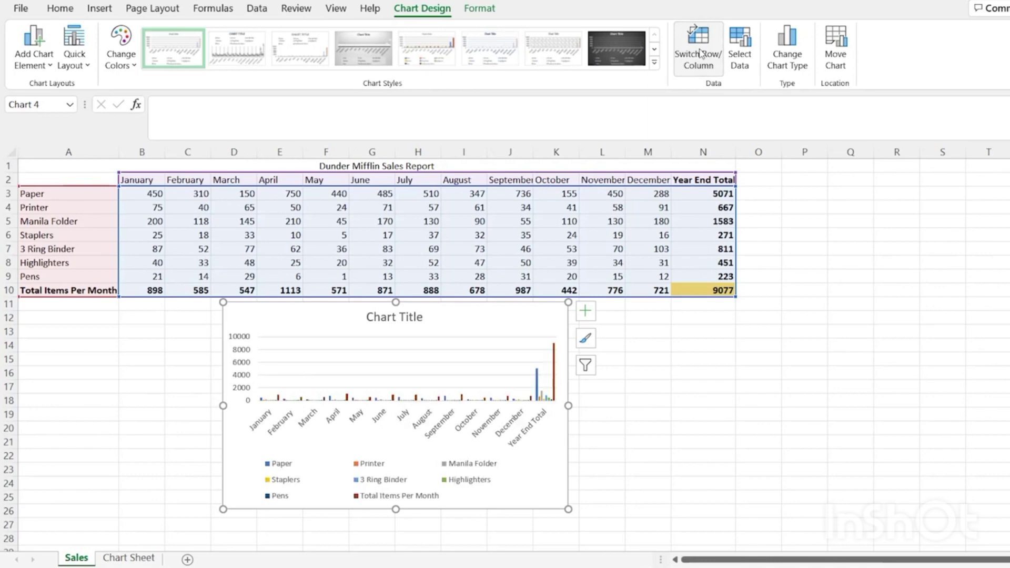
Step: Filter out the Total Items Per Month series and the Year End Total category
click(736, 45)
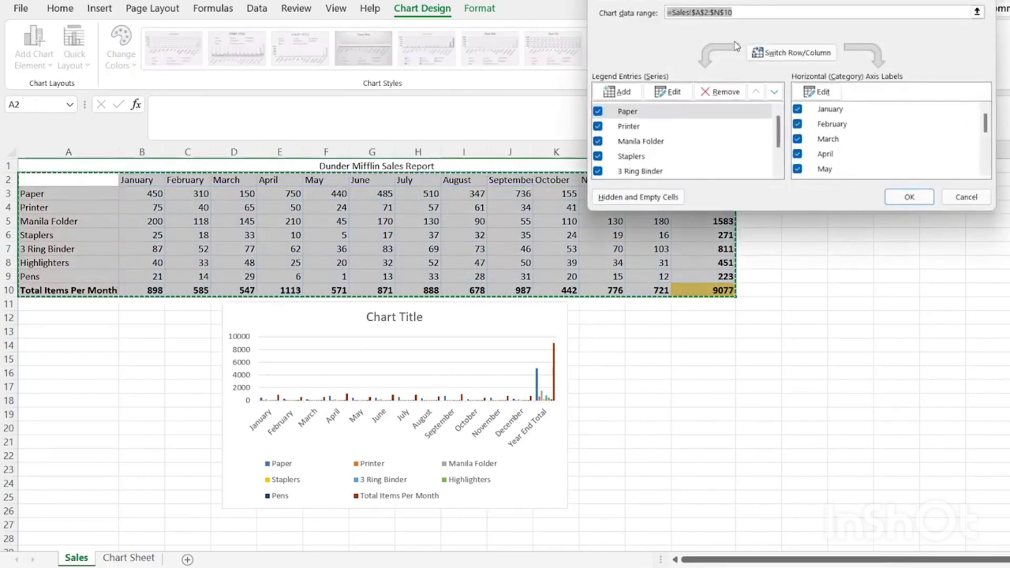
click(967, 196)
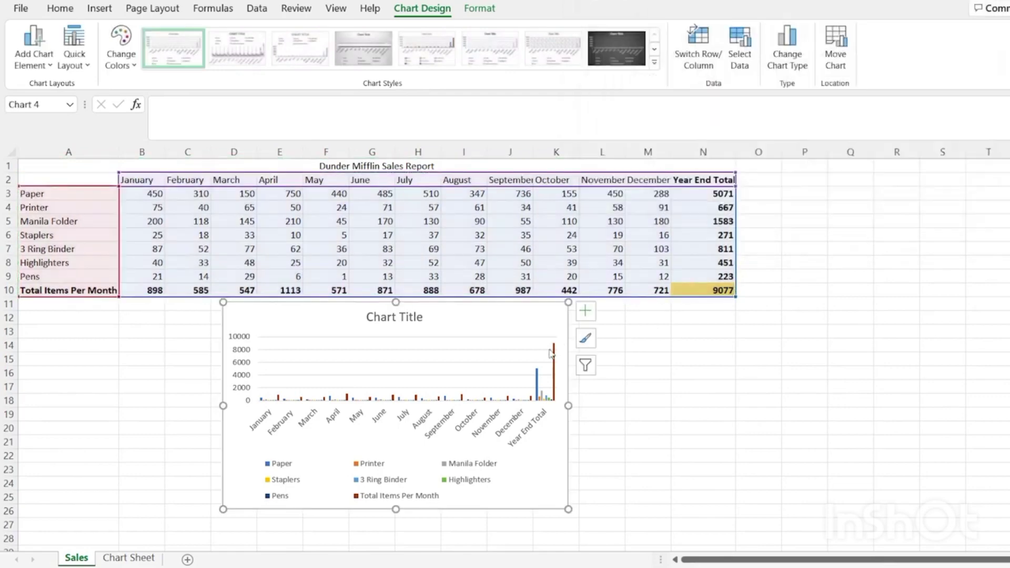
click(584, 366)
scroll(690, 315, down, 3)
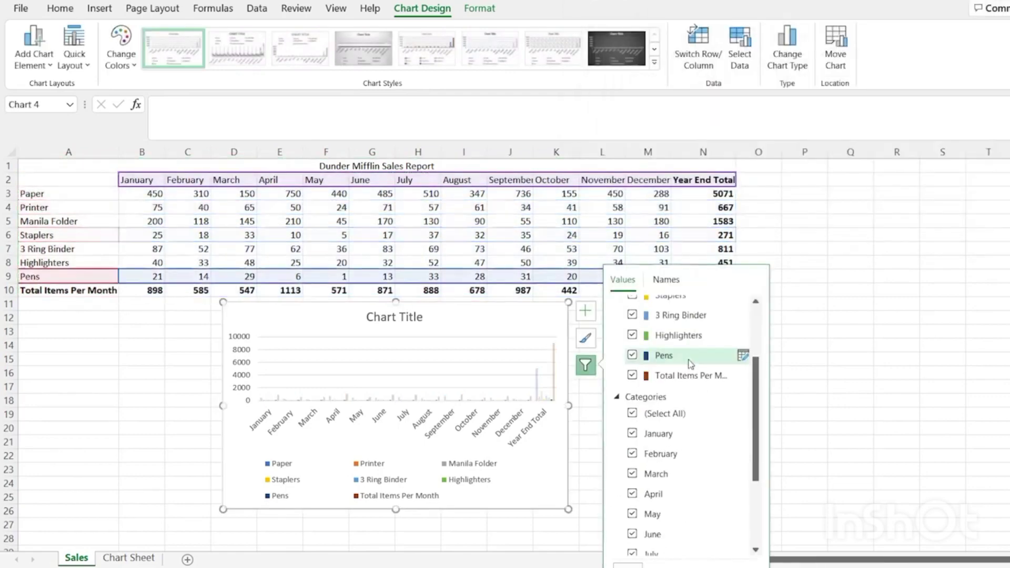
scroll(663, 542, up, 5)
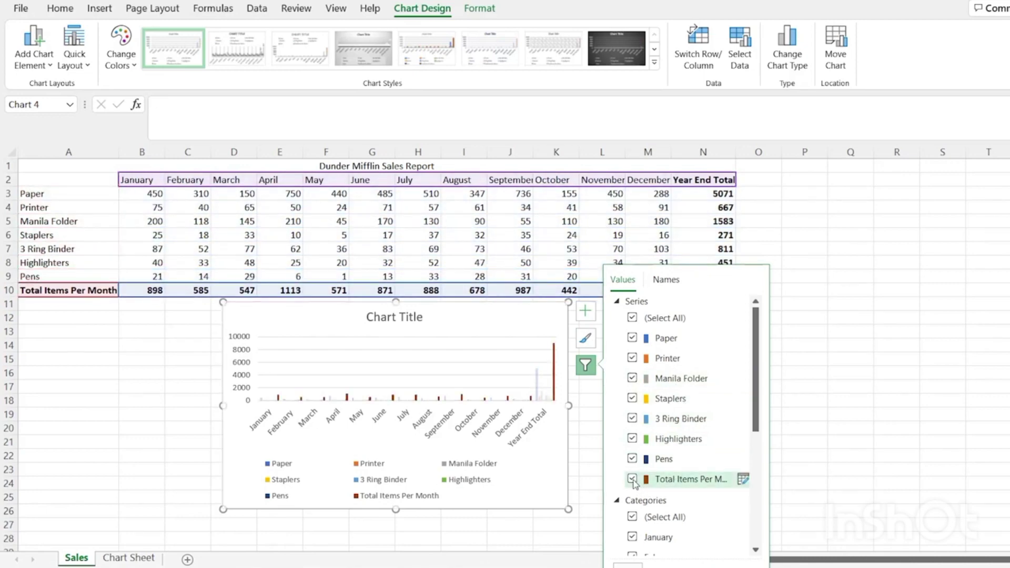
click(633, 480)
scroll(671, 422, down, 4)
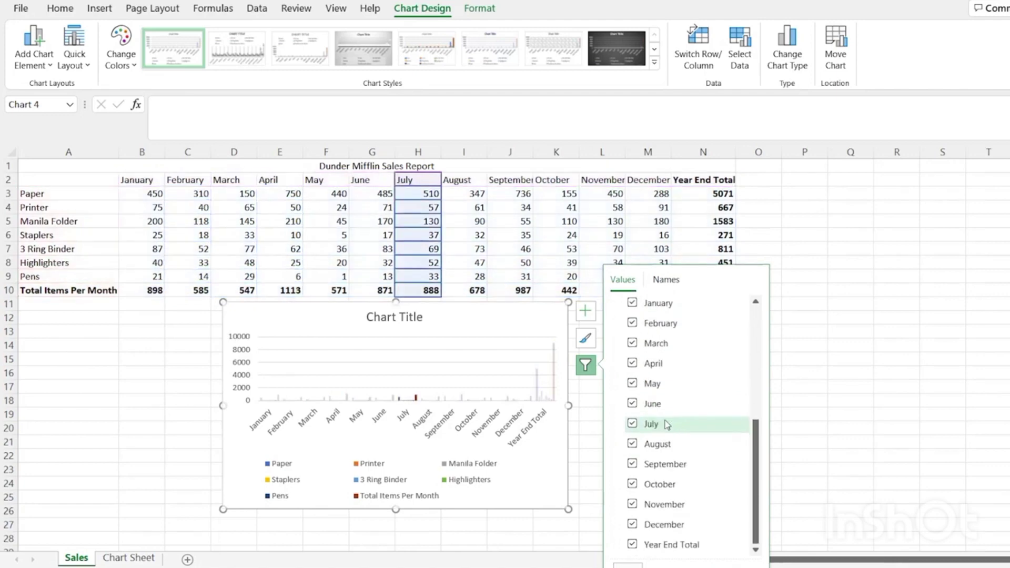
click(633, 545)
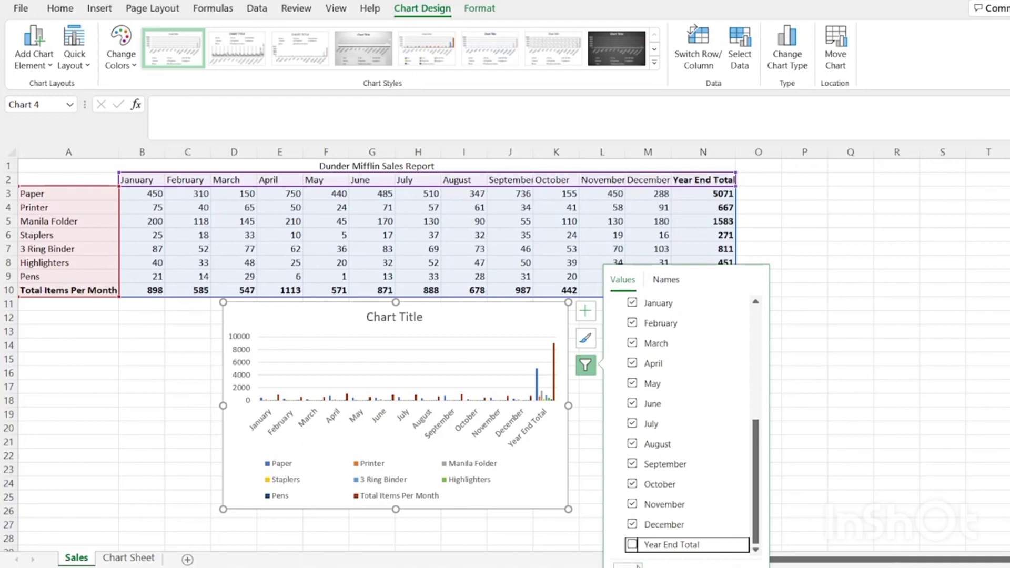
click(628, 565)
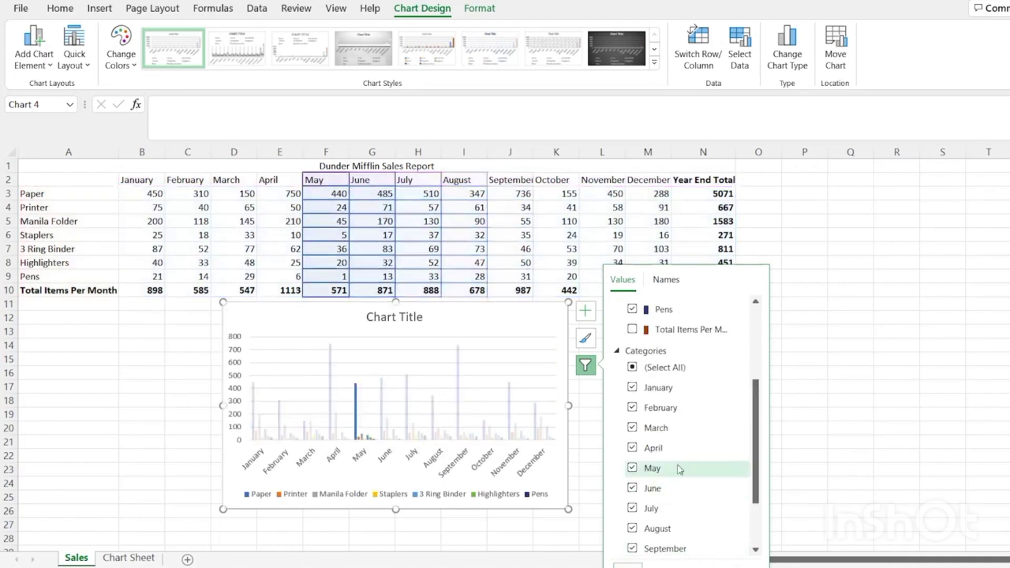
click(587, 367)
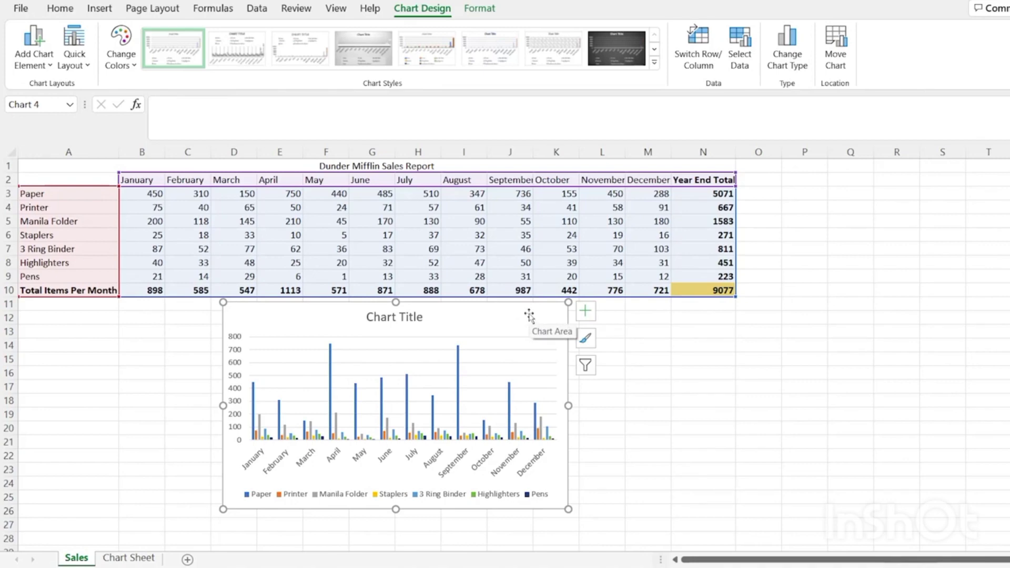
Step: Replace the 'Chart Title' placeholder with 'Products Sold Per Month'
double_click(402, 318)
double_click(404, 320)
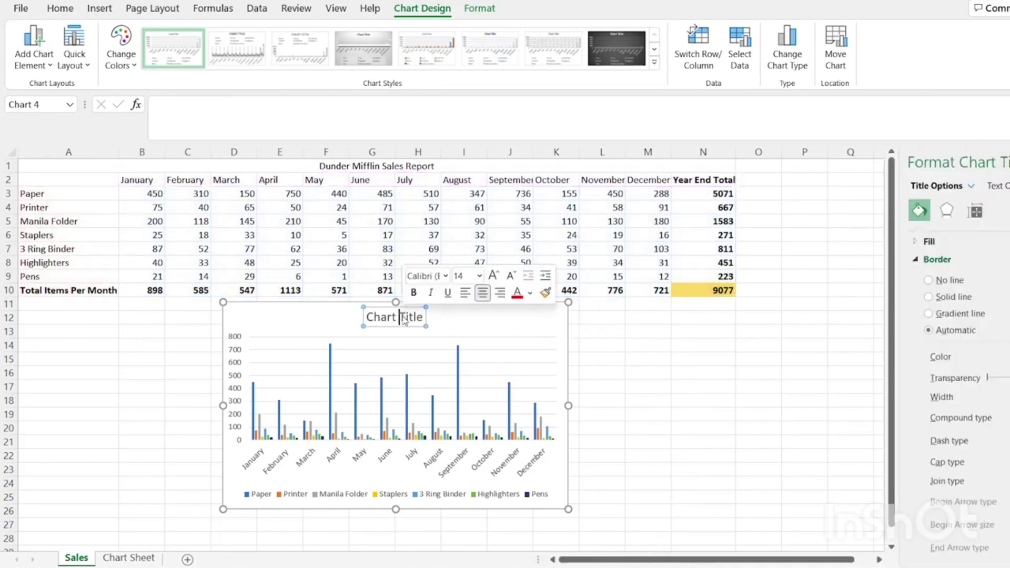
click(401, 317)
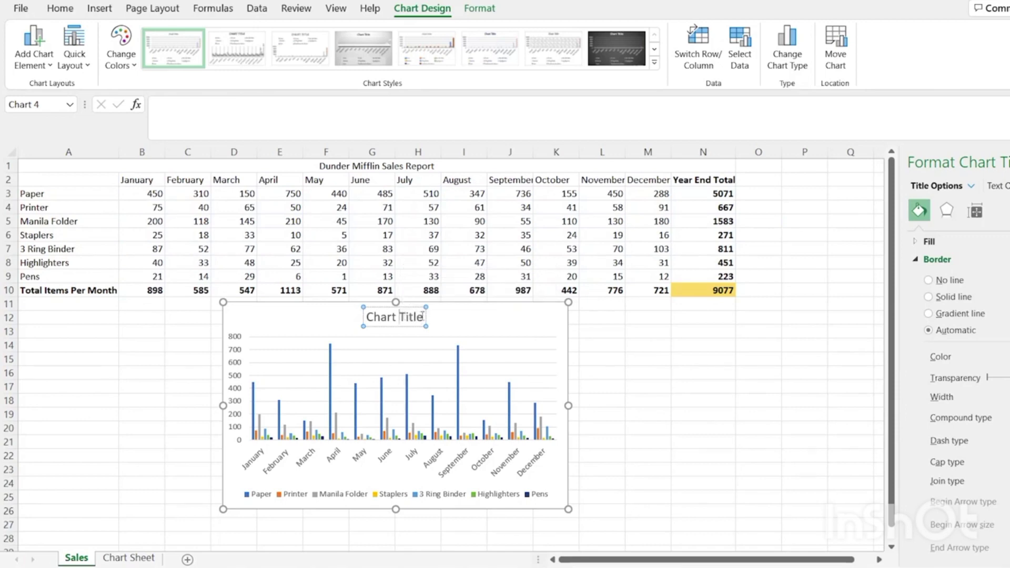
drag(423, 316, 366, 318)
text(Prod)
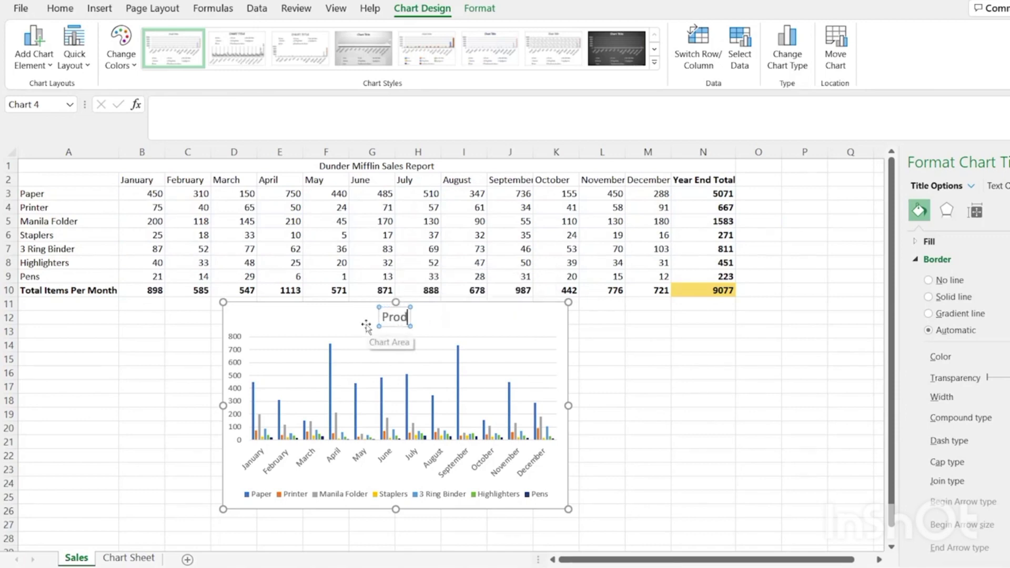
text(ucts Sold)
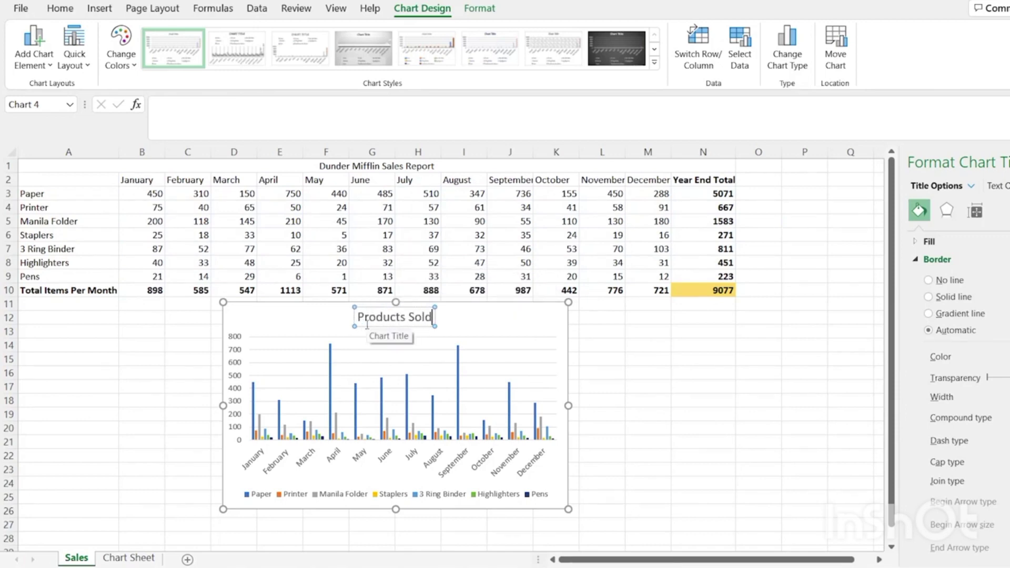
text( Per Month)
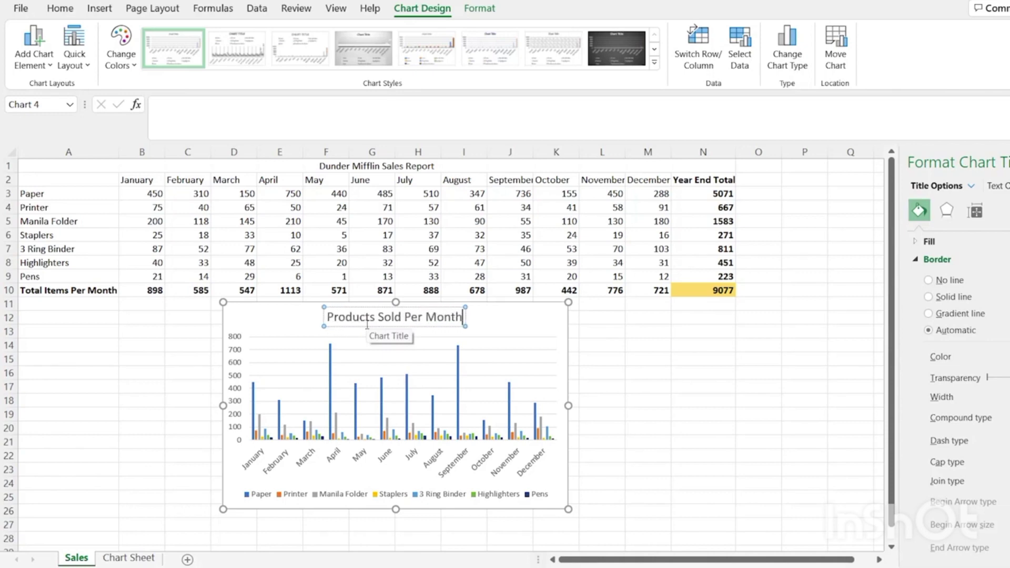
click(497, 319)
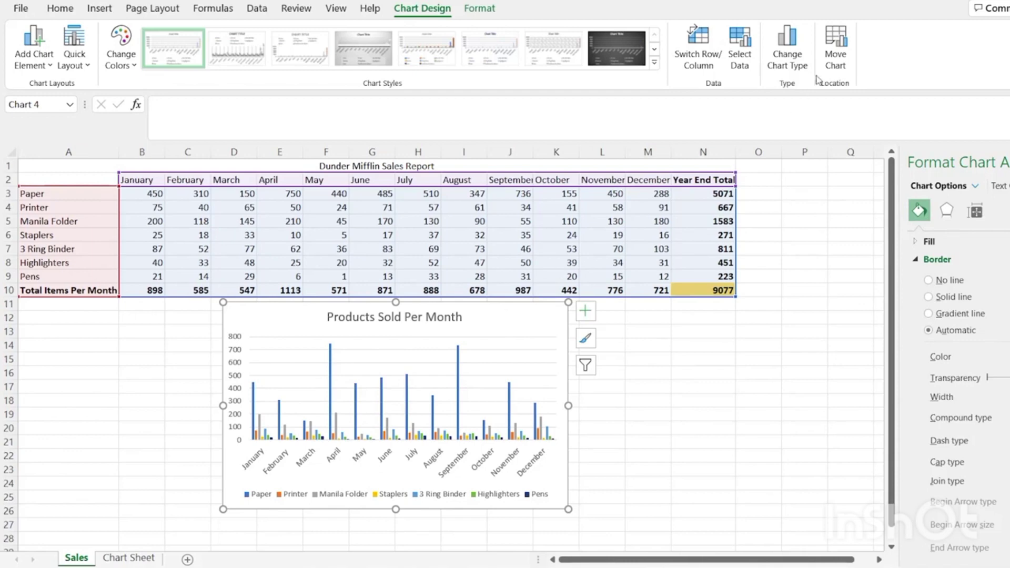
Step: Check the Move Chart destination options, then cancel without moving the chart
click(838, 48)
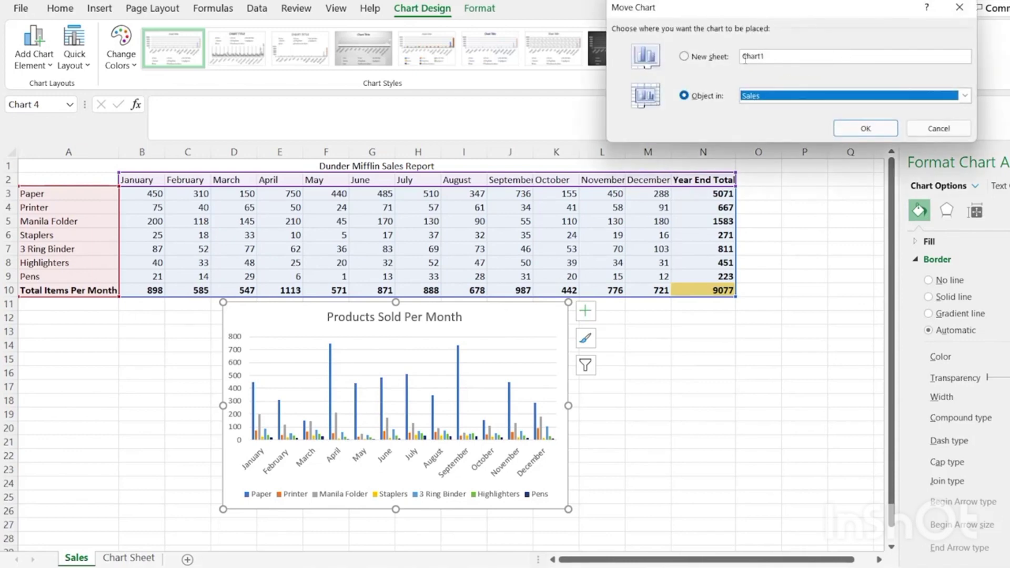
click(965, 96)
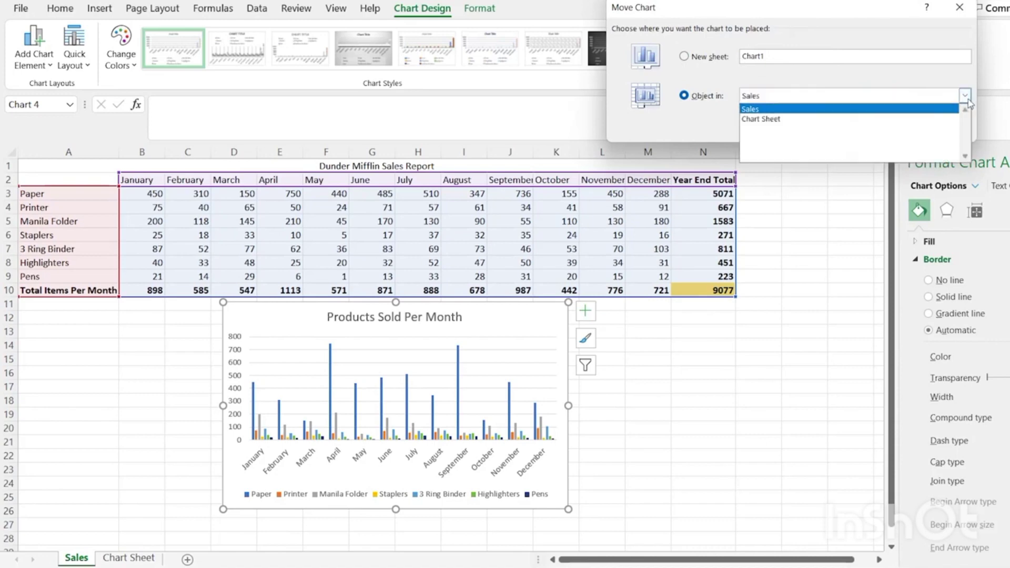
click(914, 86)
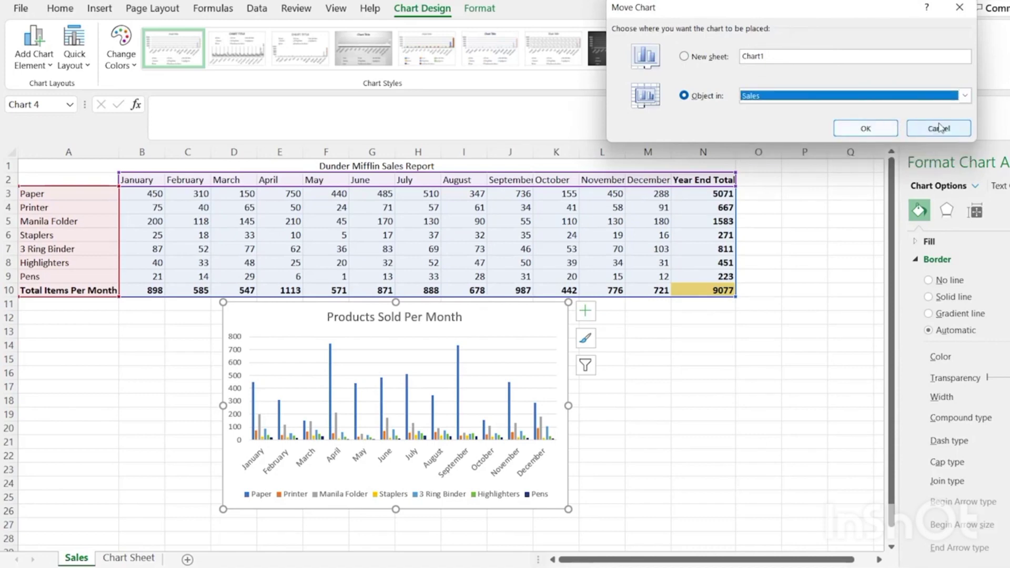
key(Escape)
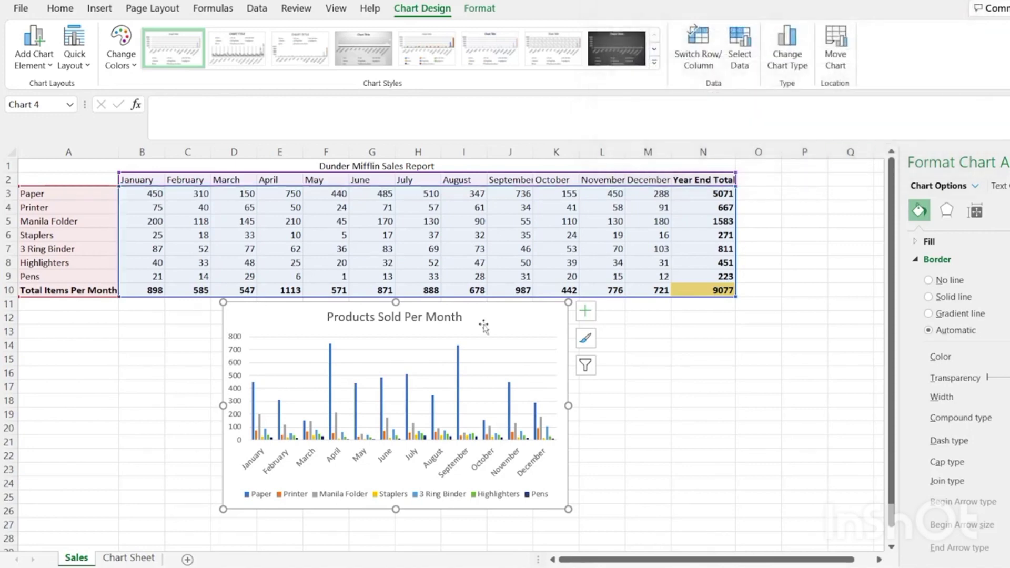
Step: Paste the chart at cell A1 on Chart Sheet and nudge it slightly
click(129, 558)
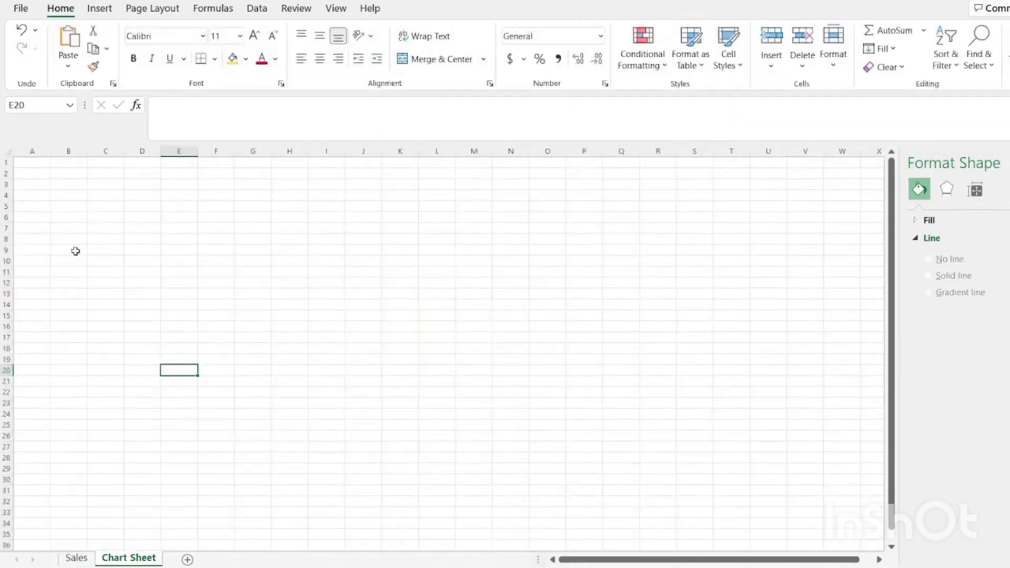
click(41, 161)
key(ctrl+v)
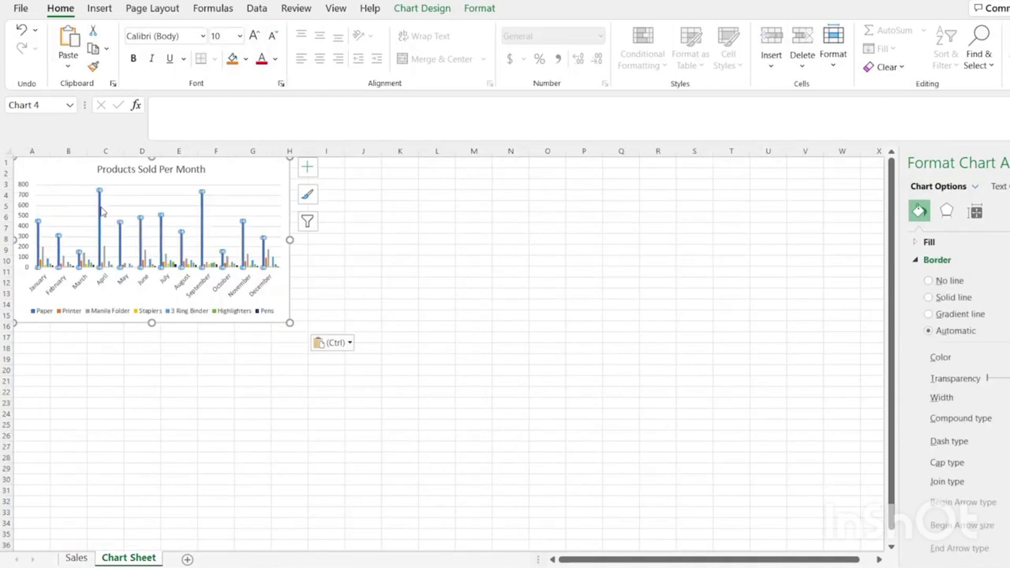
drag(77, 172, 113, 185)
click(112, 480)
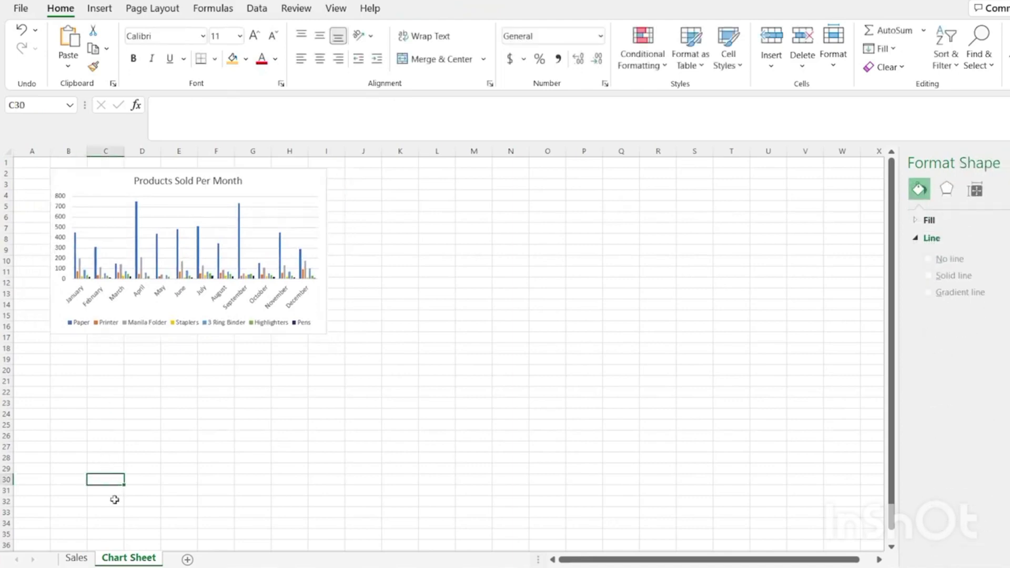
Step: Review the pasted chart's series and category filter on Chart Sheet
click(77, 558)
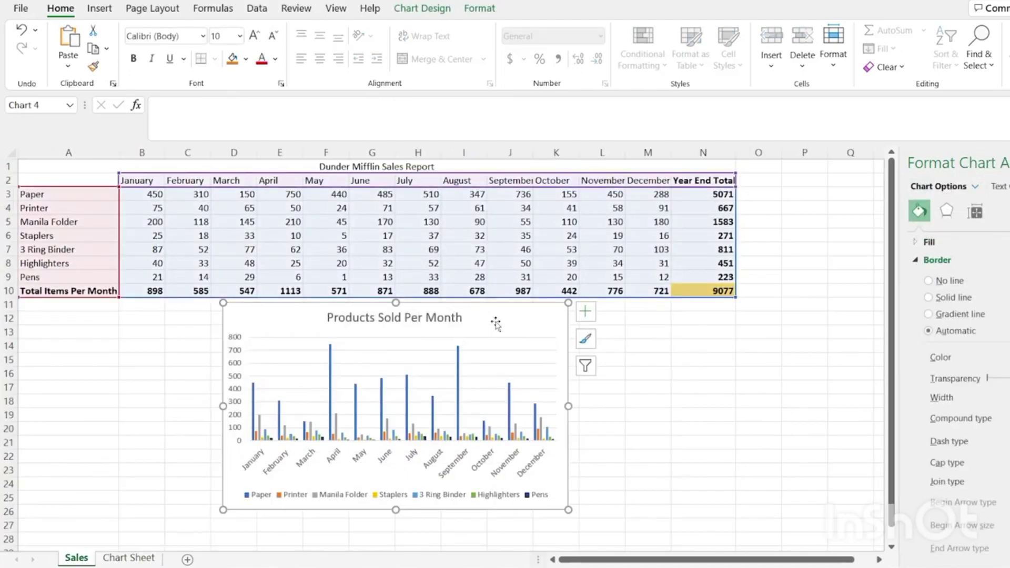
click(129, 559)
click(260, 186)
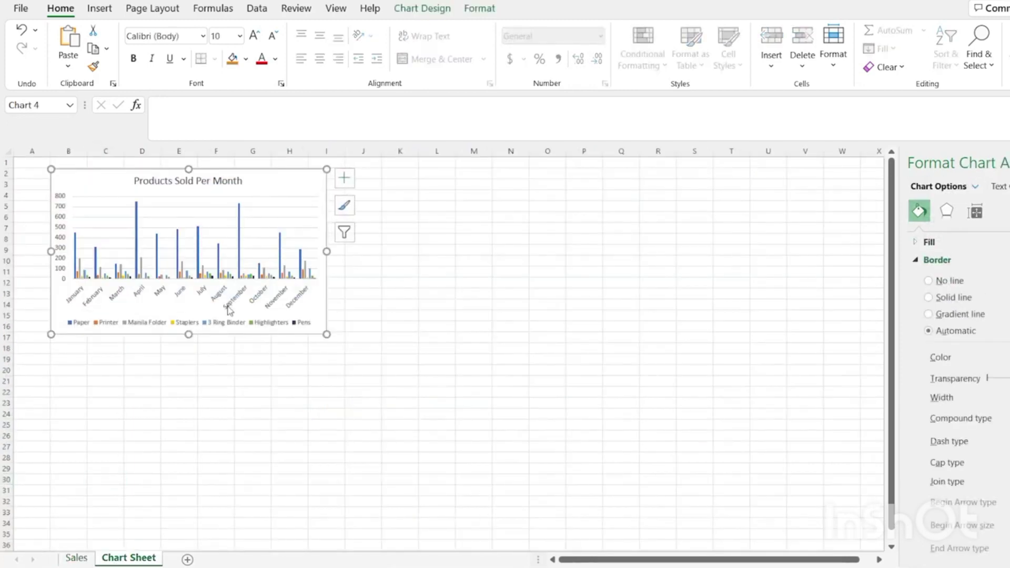
click(344, 232)
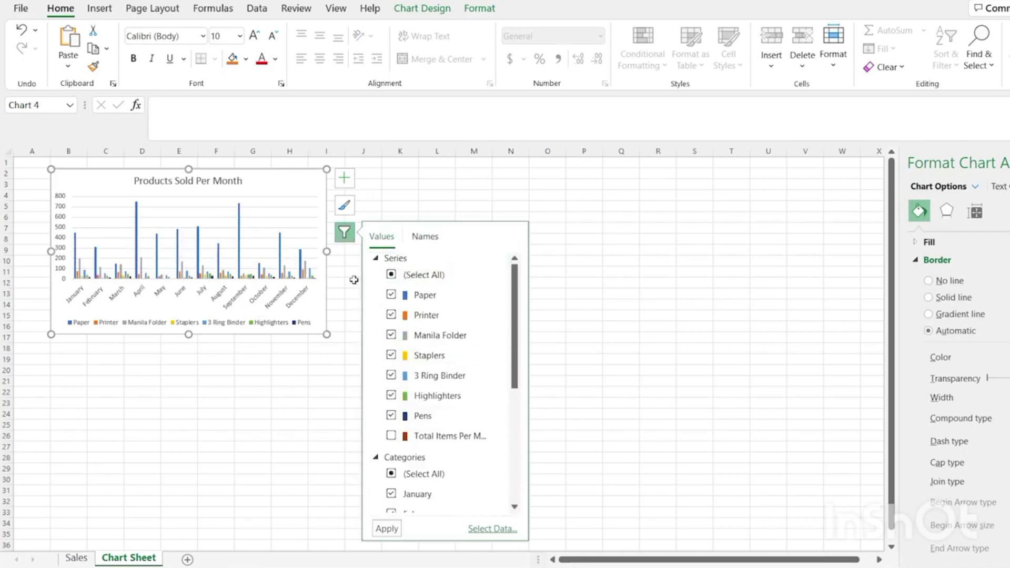
click(296, 369)
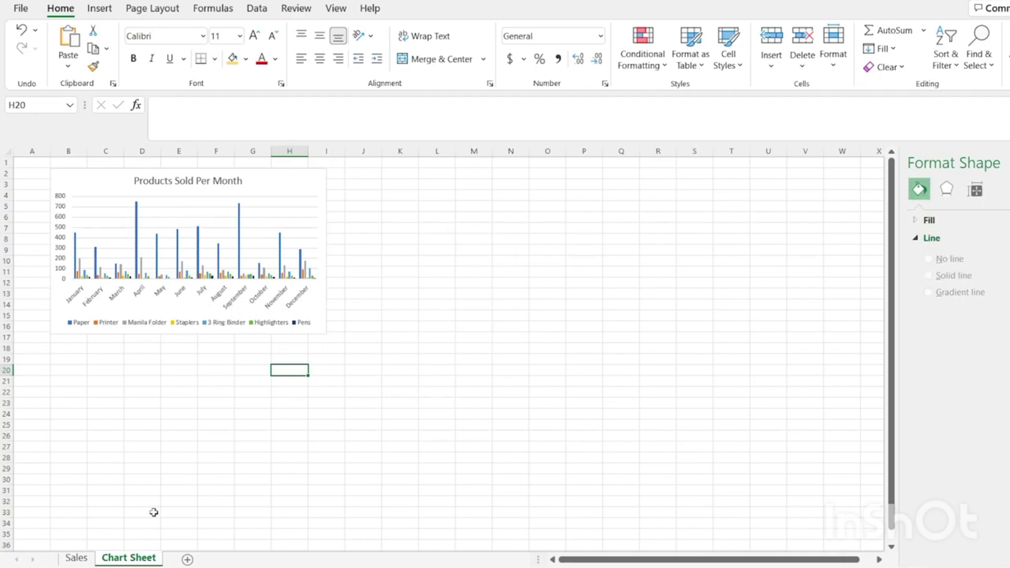
Step: Return to the Sales sheet and bring up Chart Design for the column chart
click(87, 558)
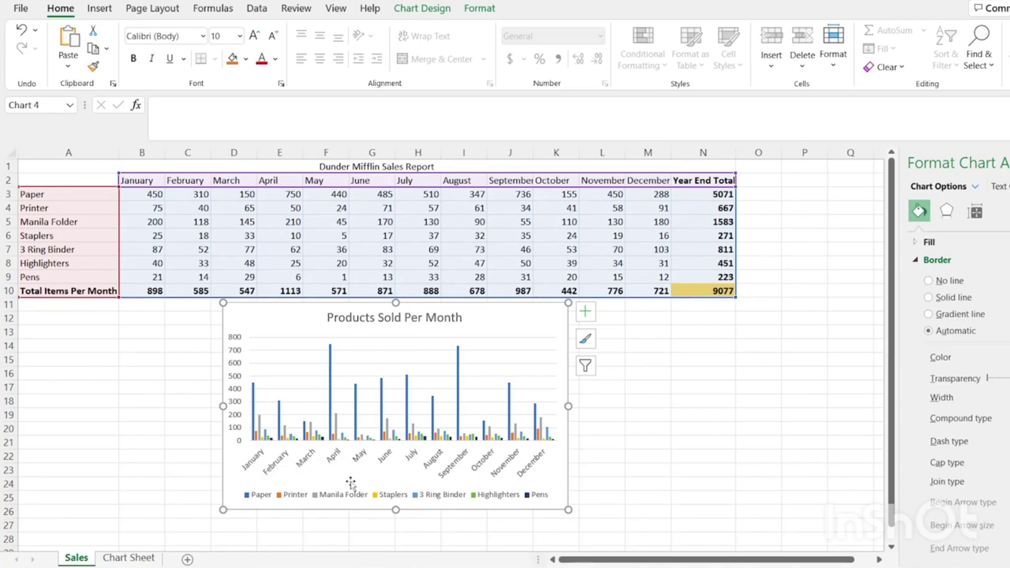
mouse_move(254, 402)
mouse_move(355, 390)
click(423, 9)
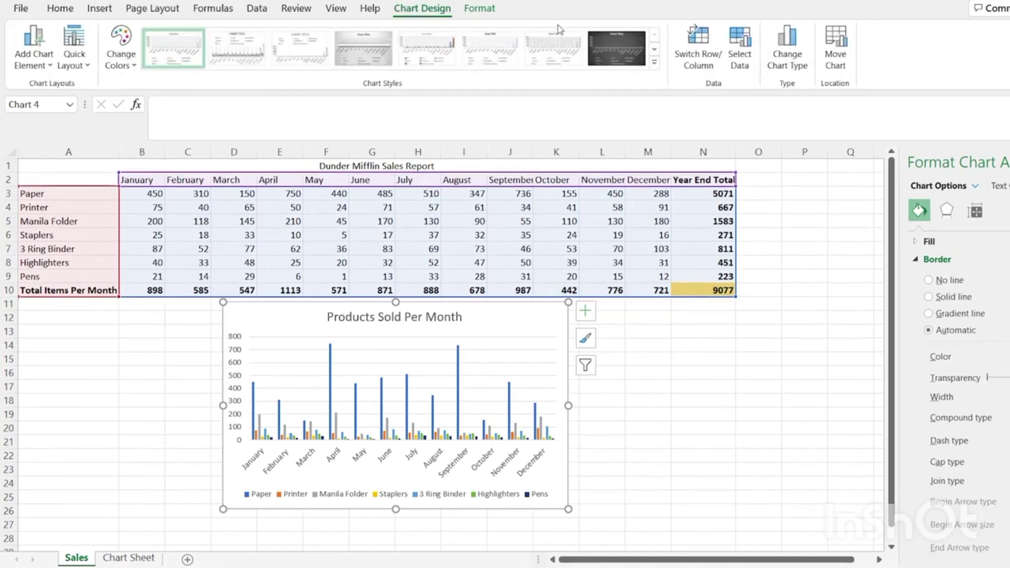
Step: Compare stacked and 3-D column variants, then apply the 3-D Column chart type
click(804, 72)
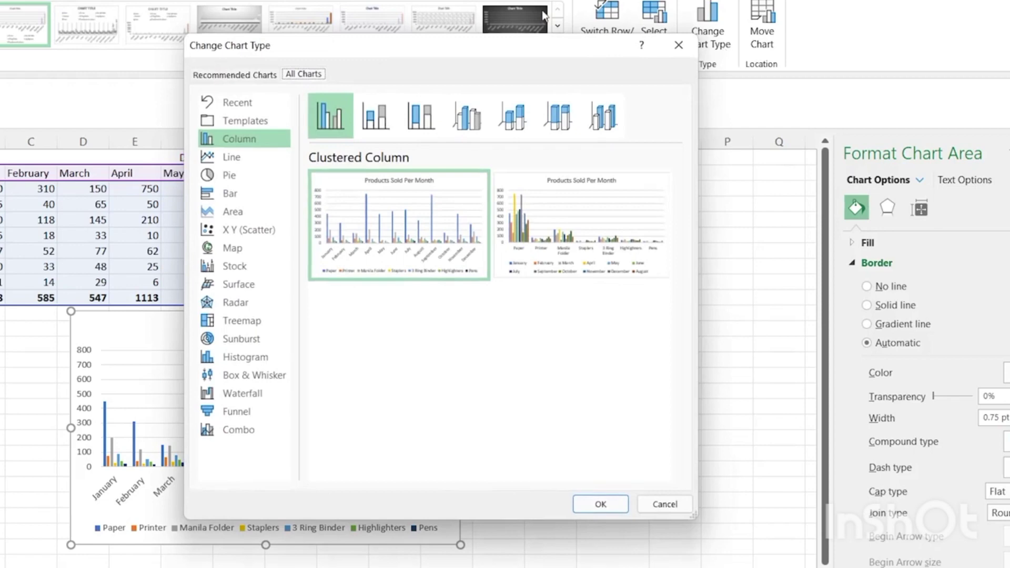
drag(524, 47, 799, 25)
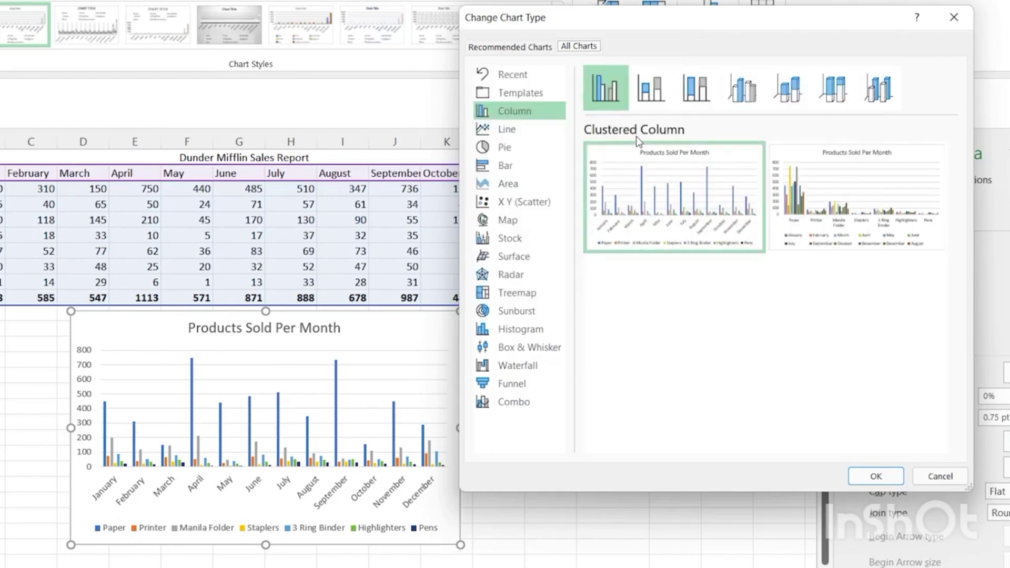
click(657, 95)
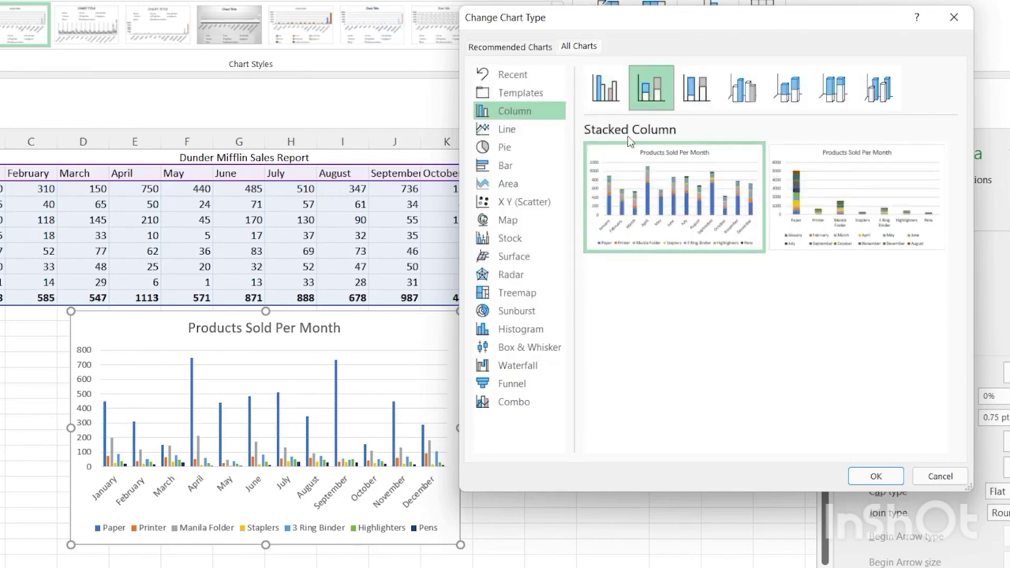
mouse_move(639, 203)
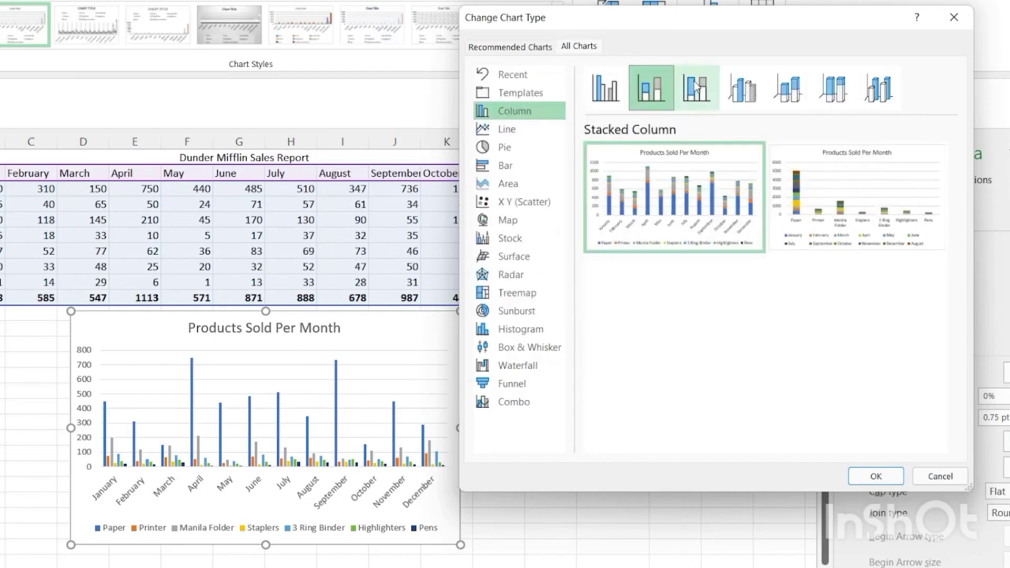
click(695, 88)
click(751, 91)
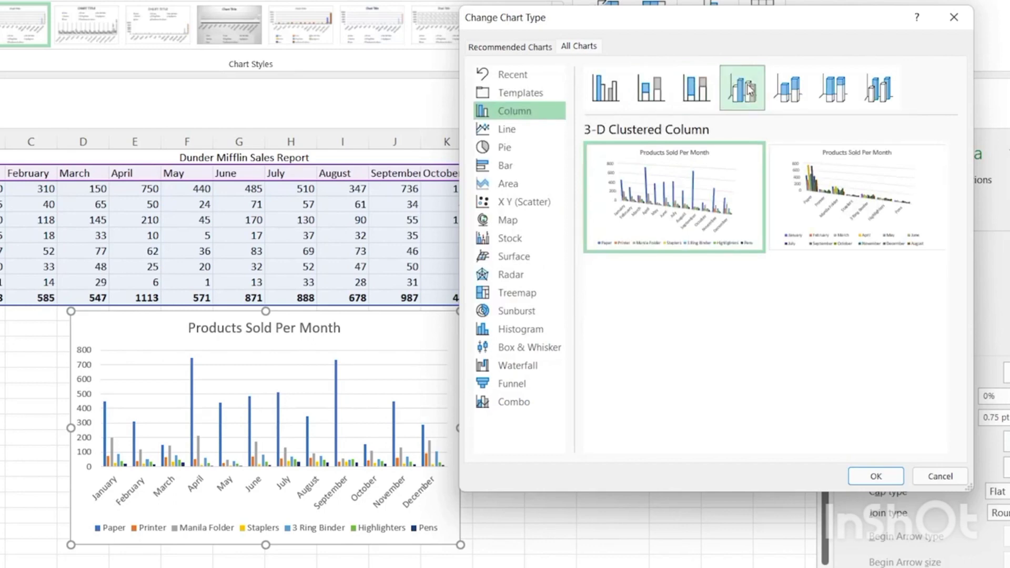
mouse_move(724, 179)
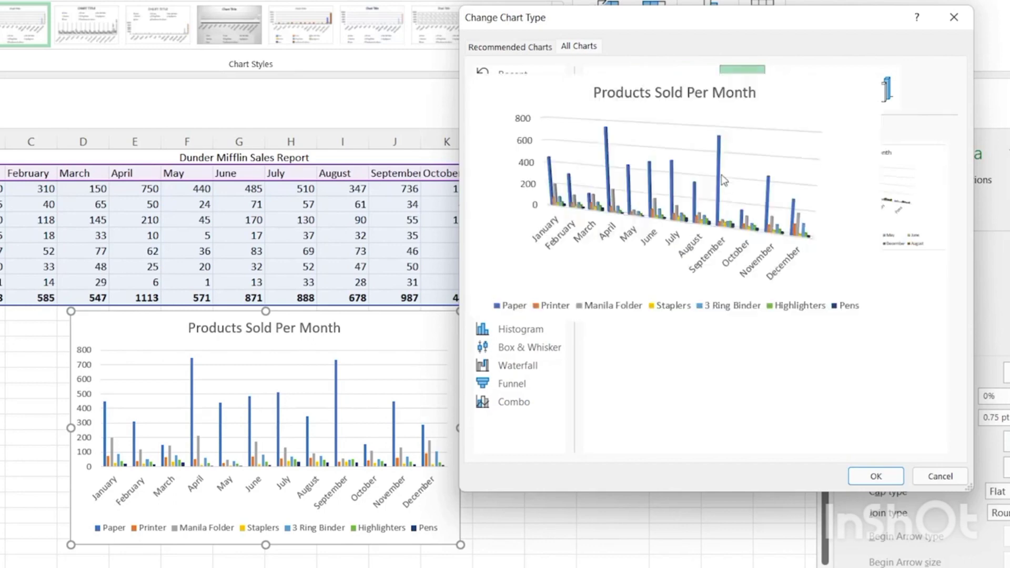
click(879, 88)
mouse_move(688, 207)
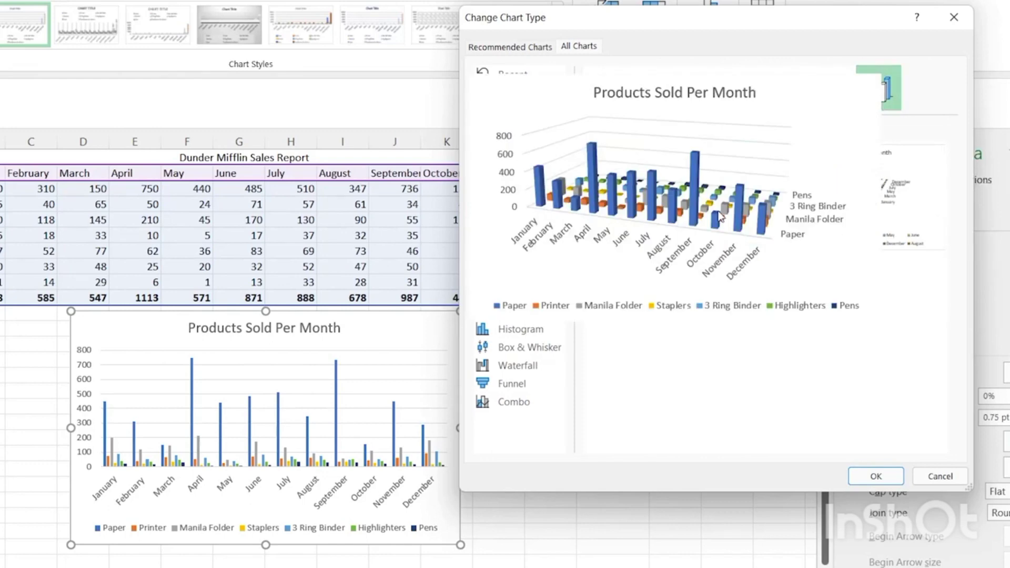
click(876, 475)
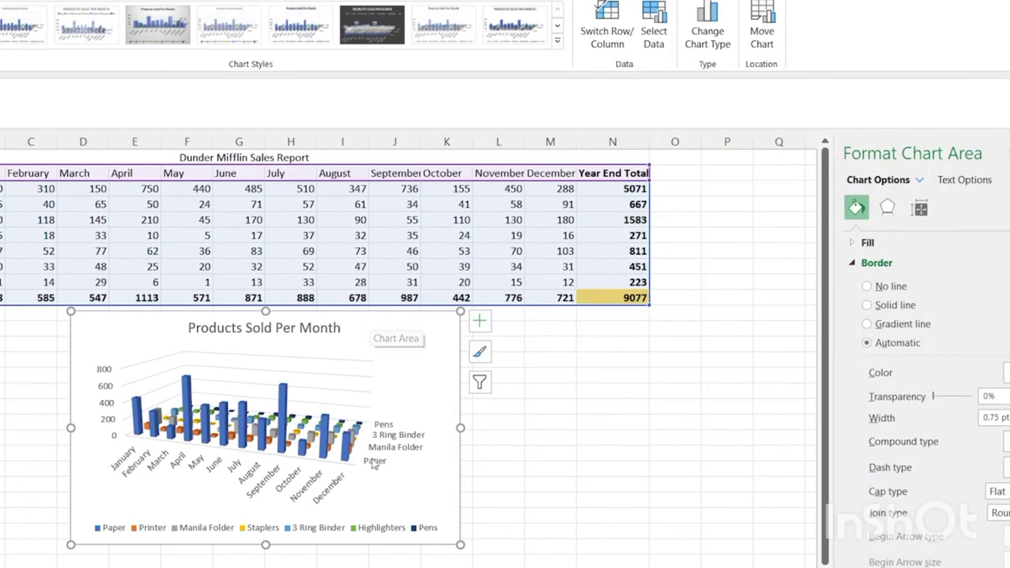
Step: Paste the 3-D column chart at cell I2 on Chart Sheet
mouse_move(307, 445)
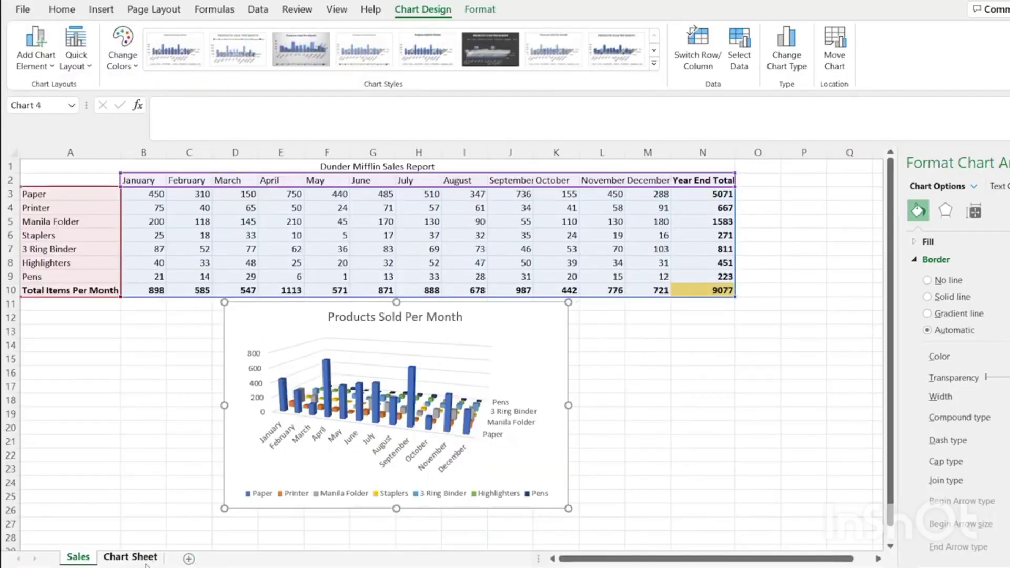
click(132, 557)
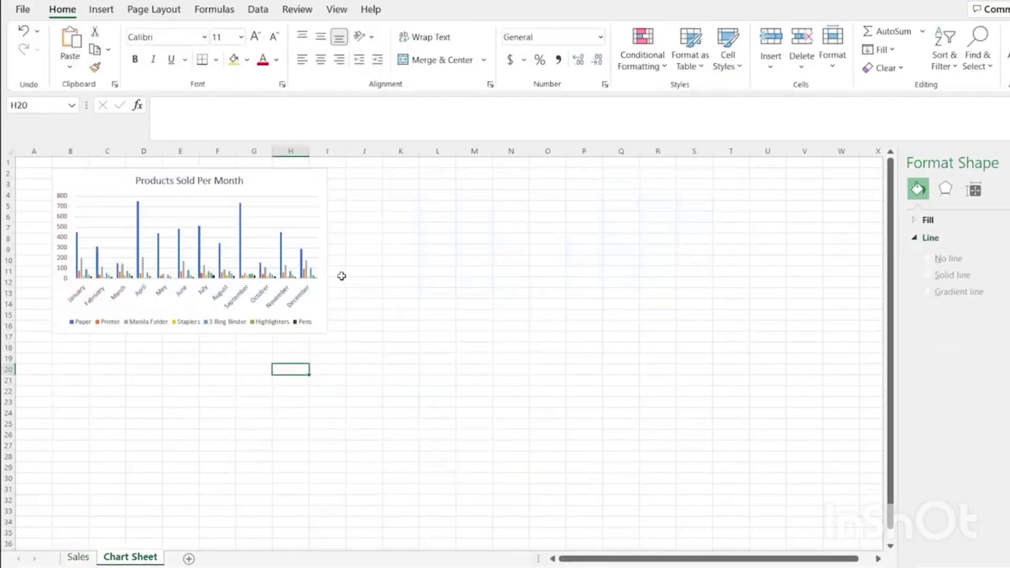
click(361, 175)
key(ctrl+v)
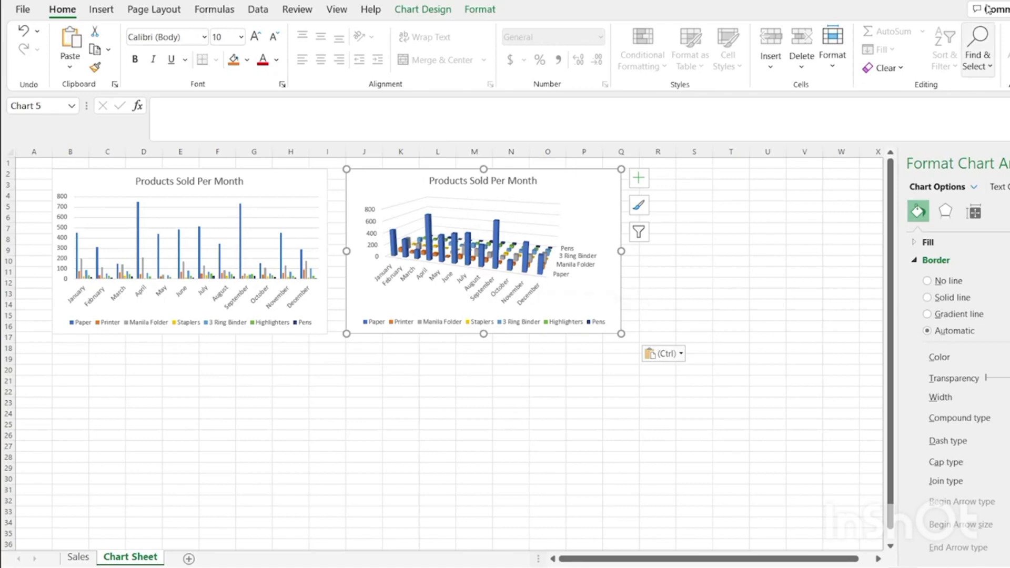
Step: On the Sales sheet, open Change Chart Type for the chart and pick Line
click(78, 557)
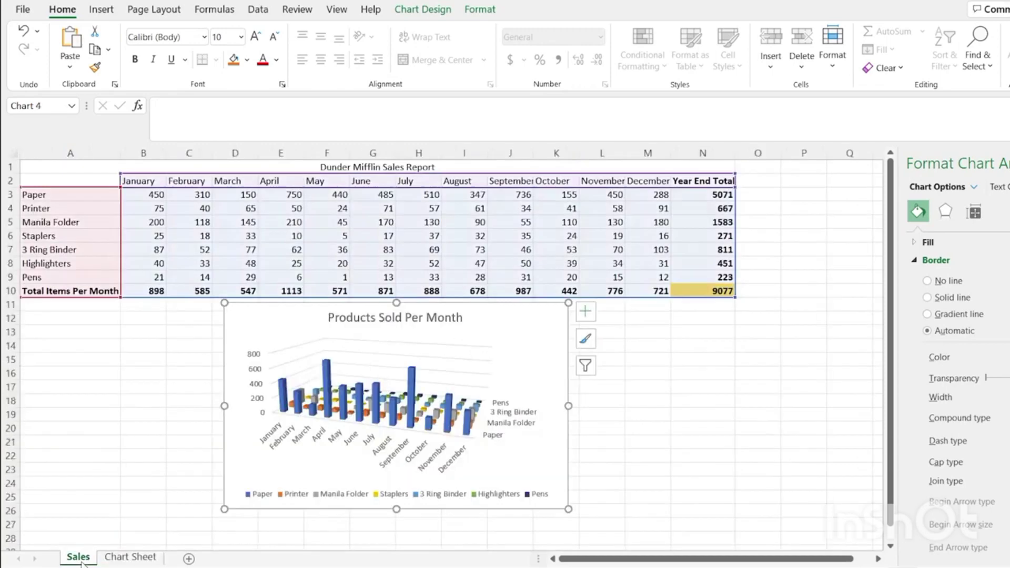
click(541, 341)
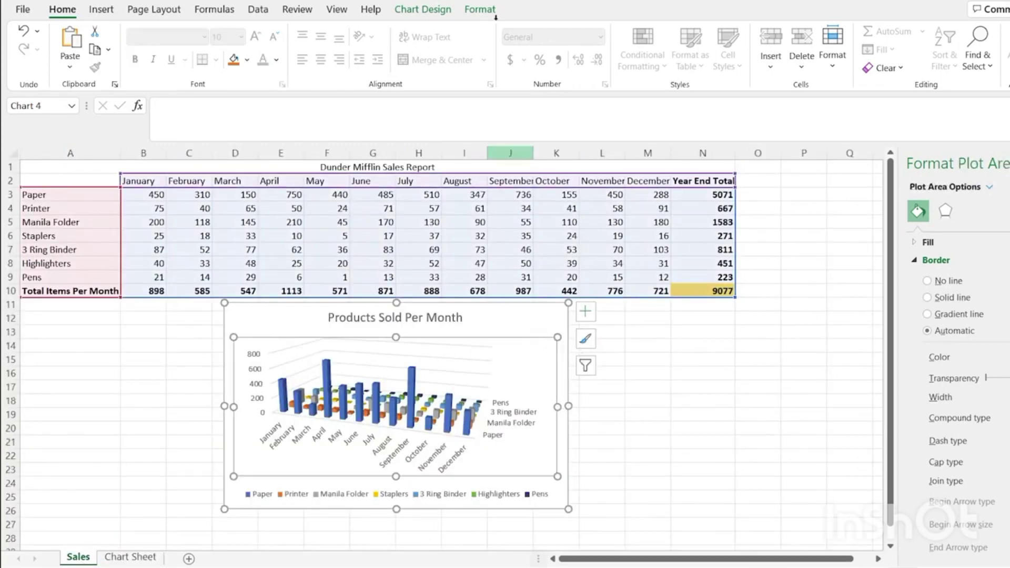
click(423, 9)
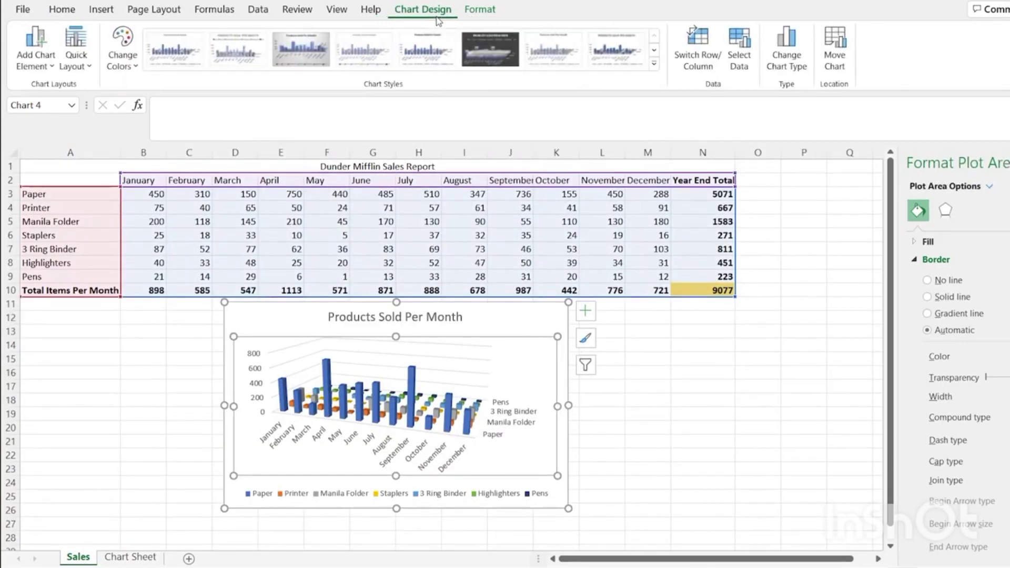
click(790, 50)
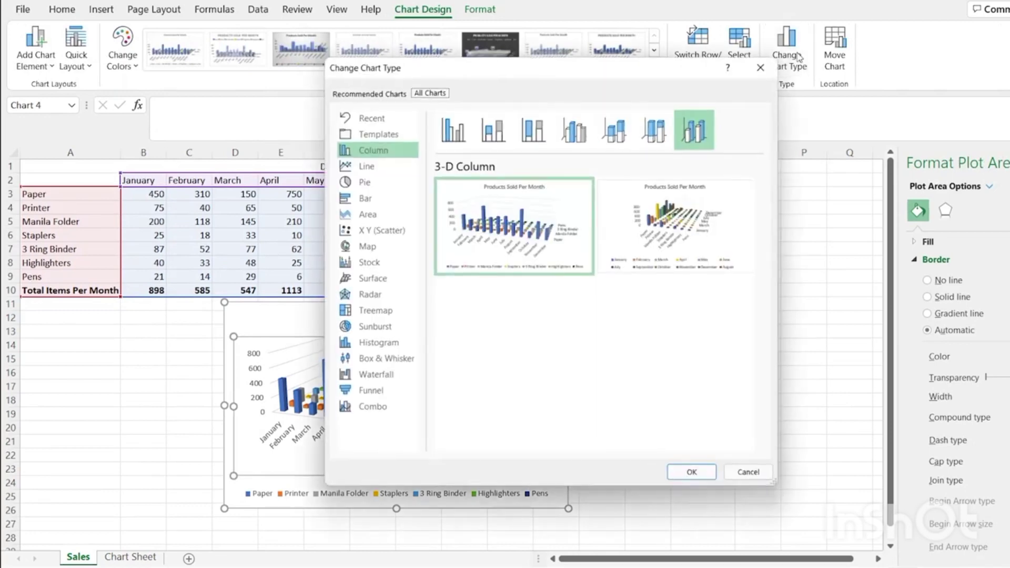
click(384, 169)
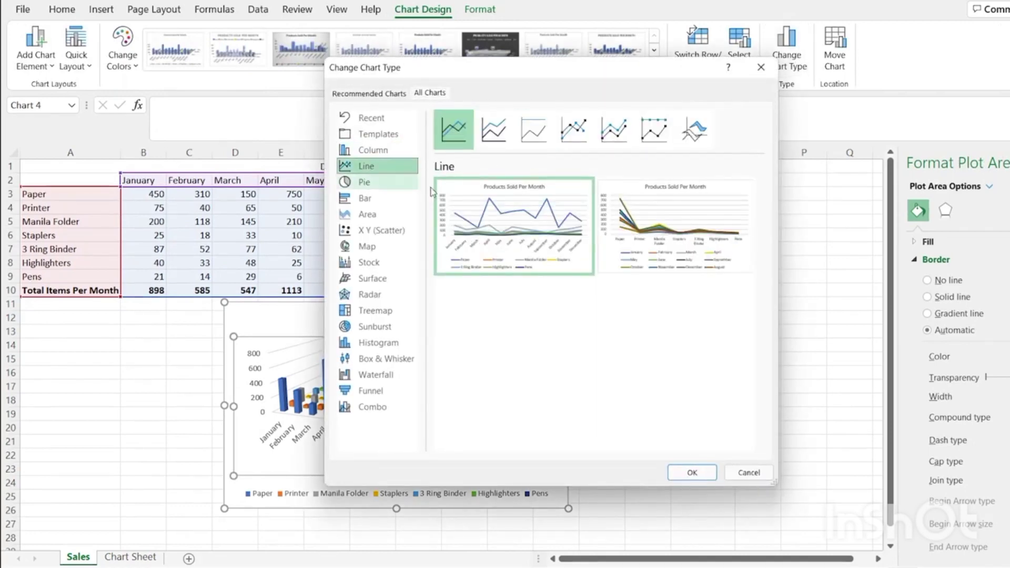
Step: Preview each line subtype from Stacked Line to 3-D Line, then reselect plain Line
mouse_move(538, 189)
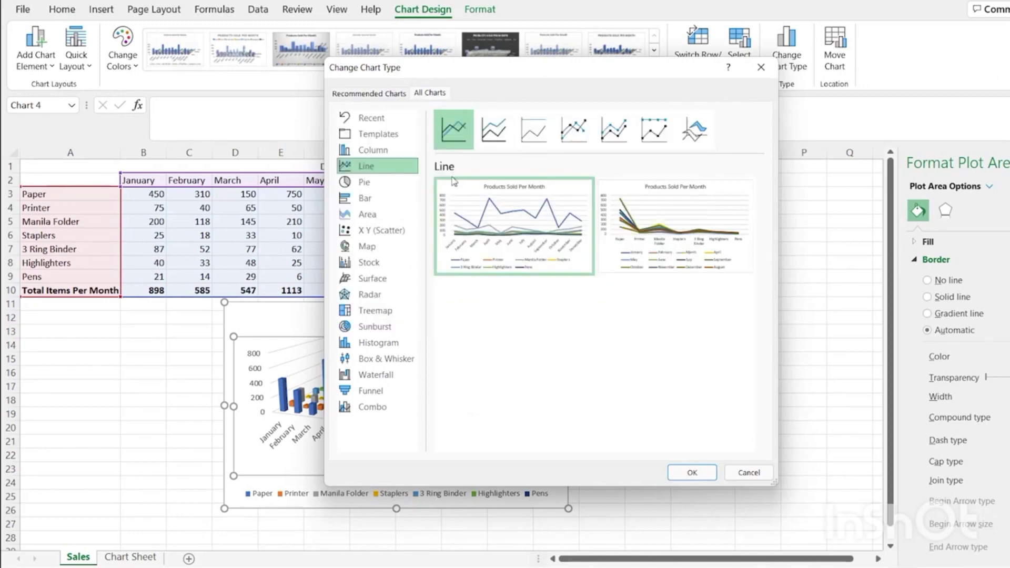
click(499, 135)
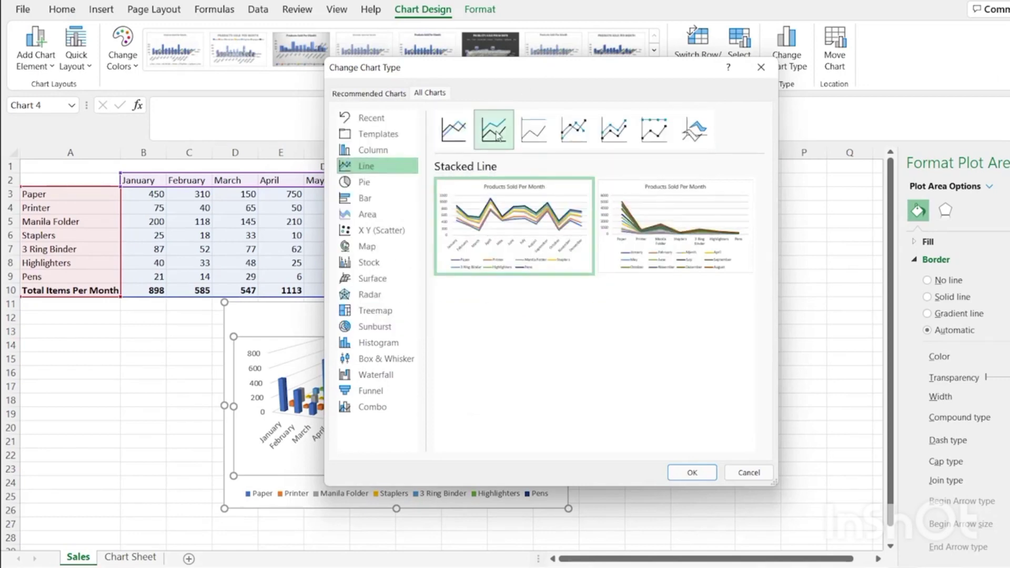
click(534, 132)
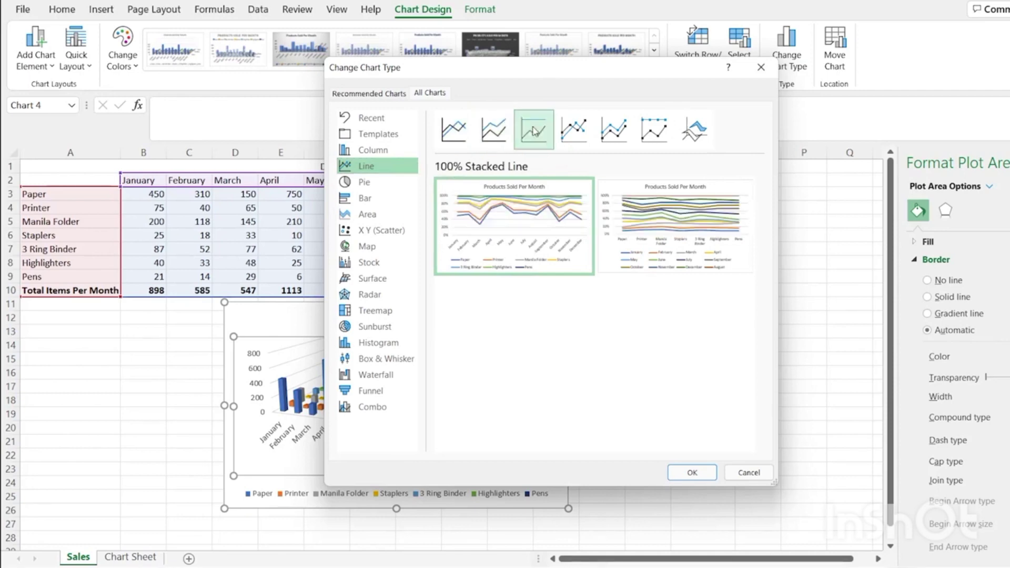
click(574, 130)
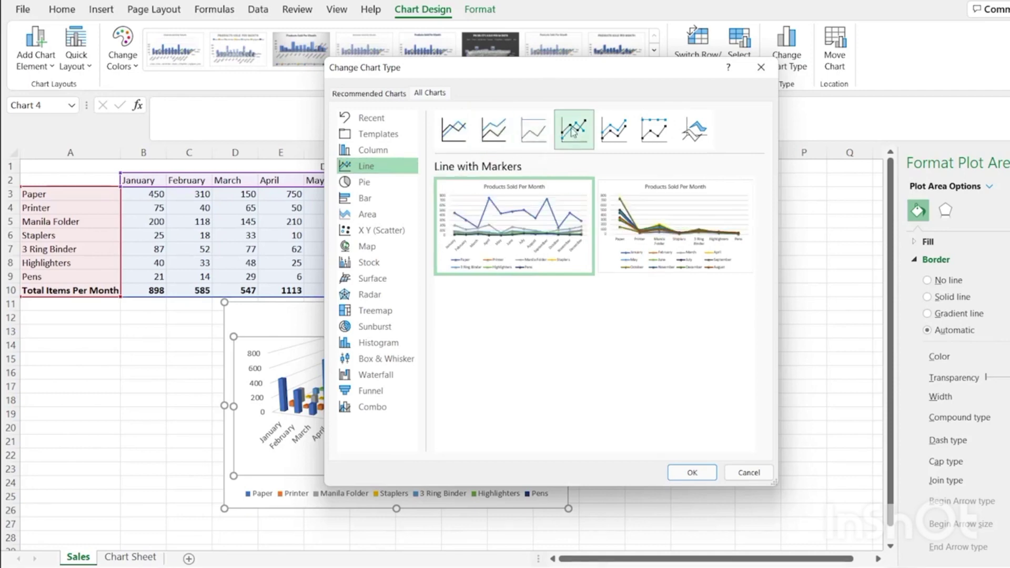
click(608, 132)
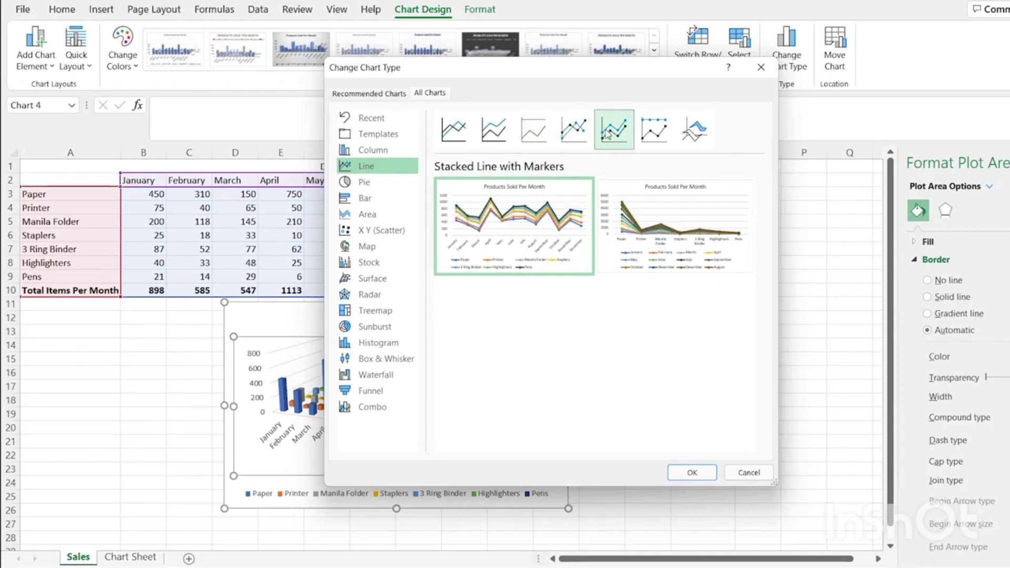
click(655, 130)
click(694, 129)
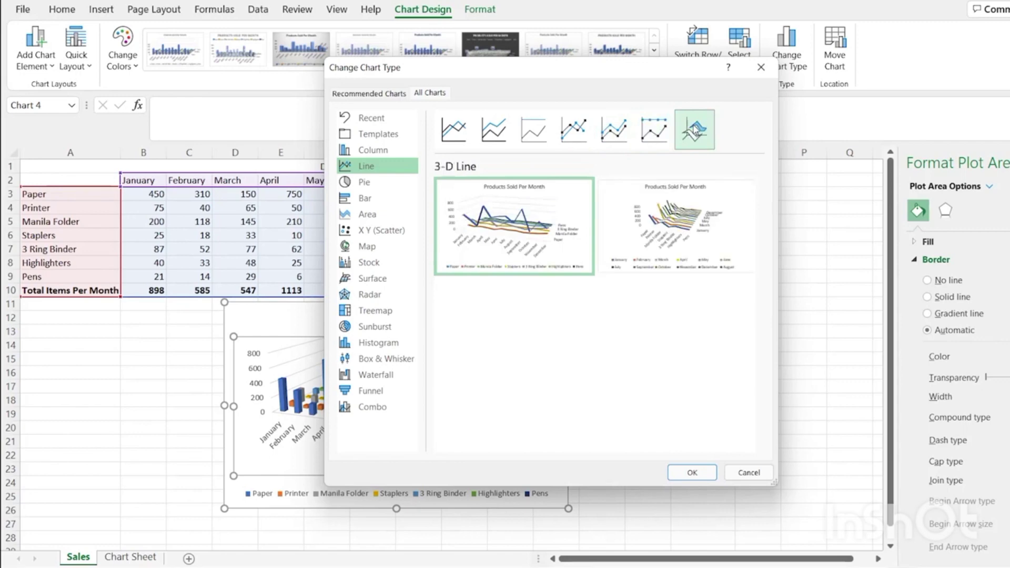
mouse_move(666, 202)
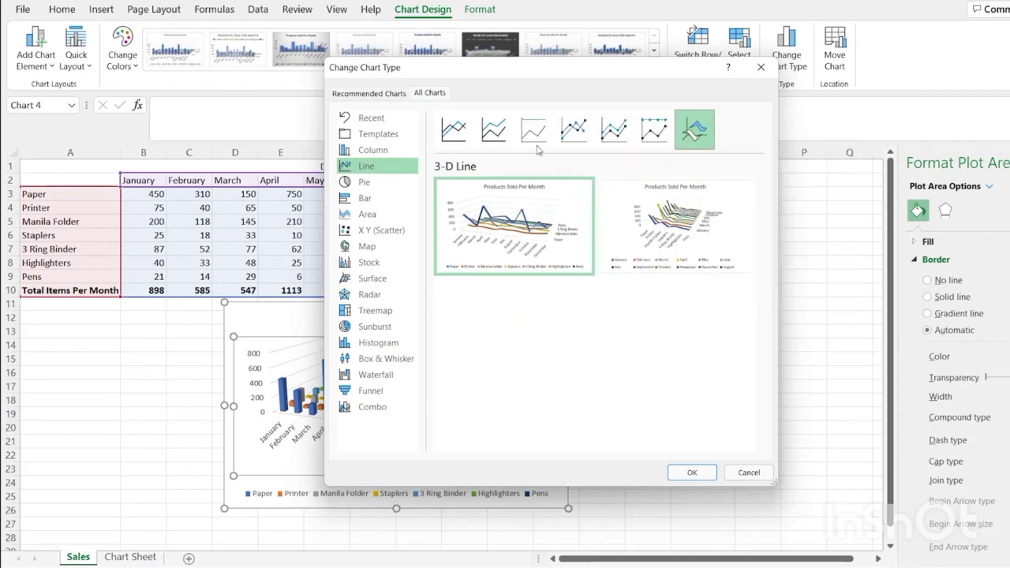
click(453, 130)
Step: Apply the Line chart type and filter out Printer, Staplers, Highlighters and Pens
mouse_move(557, 261)
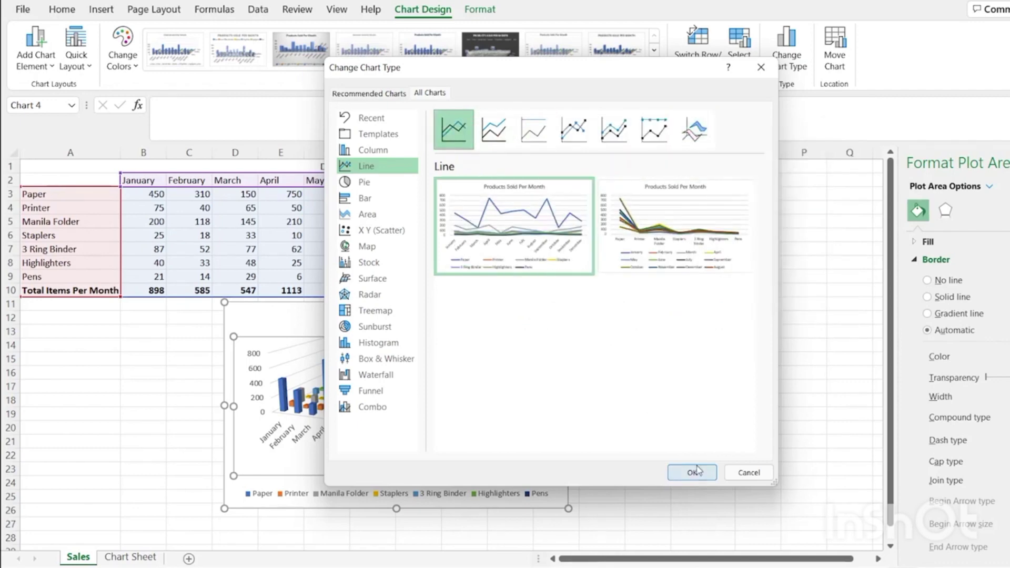
click(692, 472)
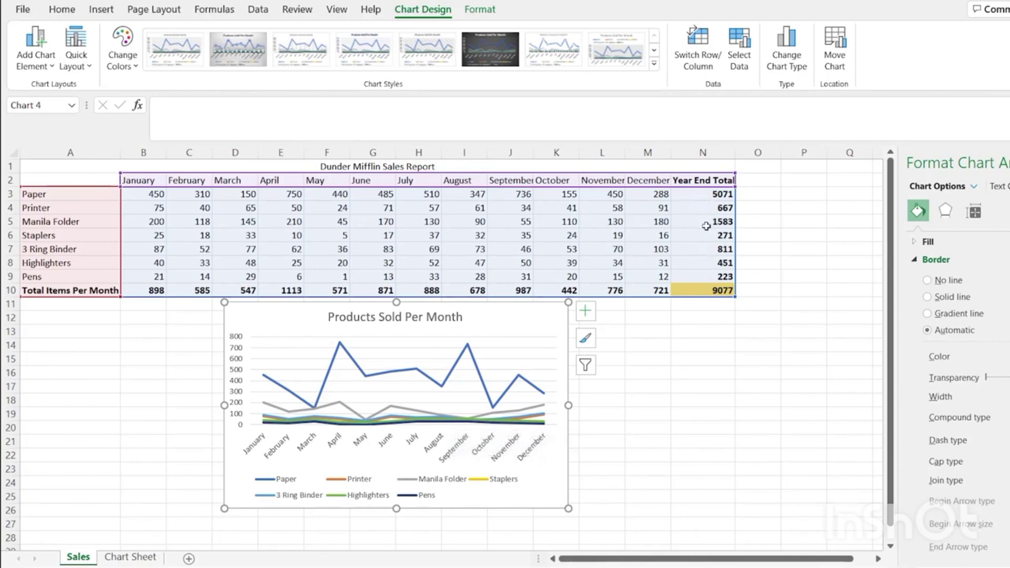
click(534, 359)
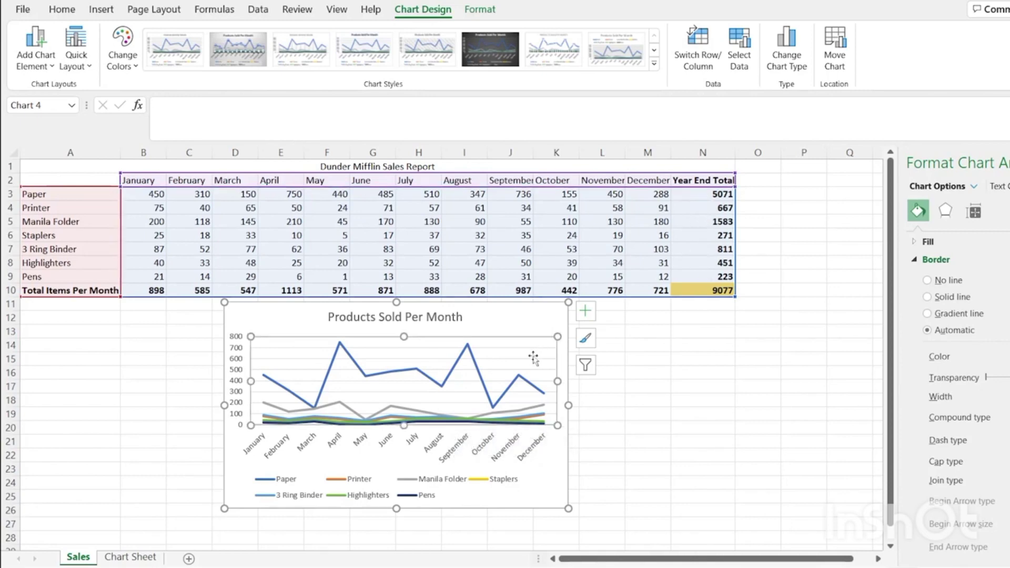
click(560, 330)
click(586, 366)
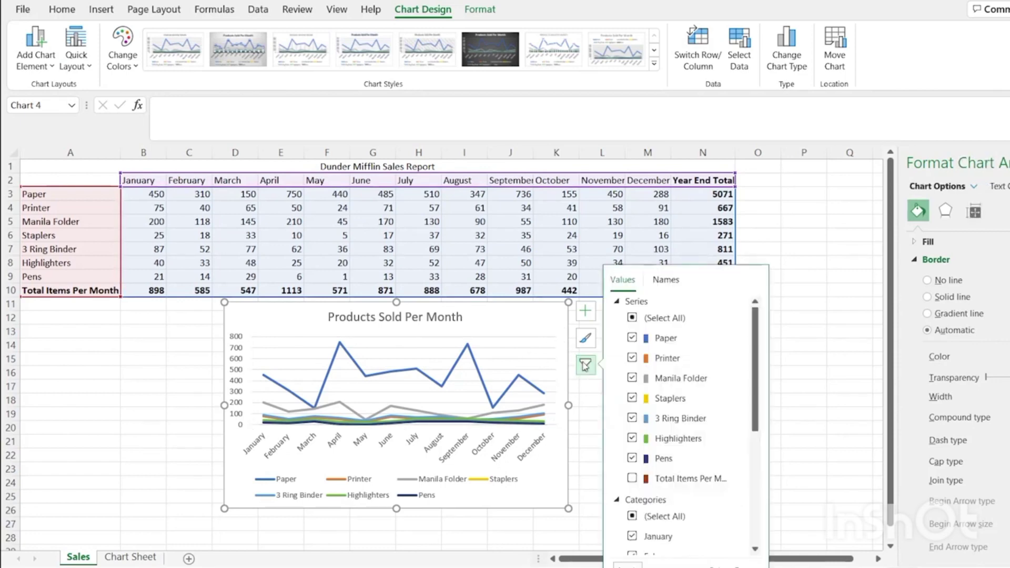
click(633, 358)
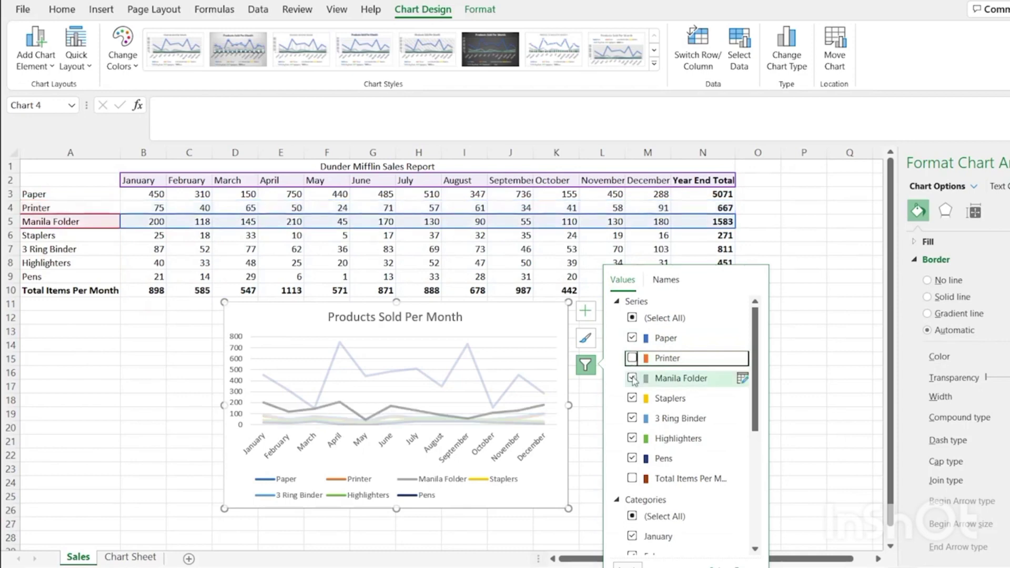
click(633, 398)
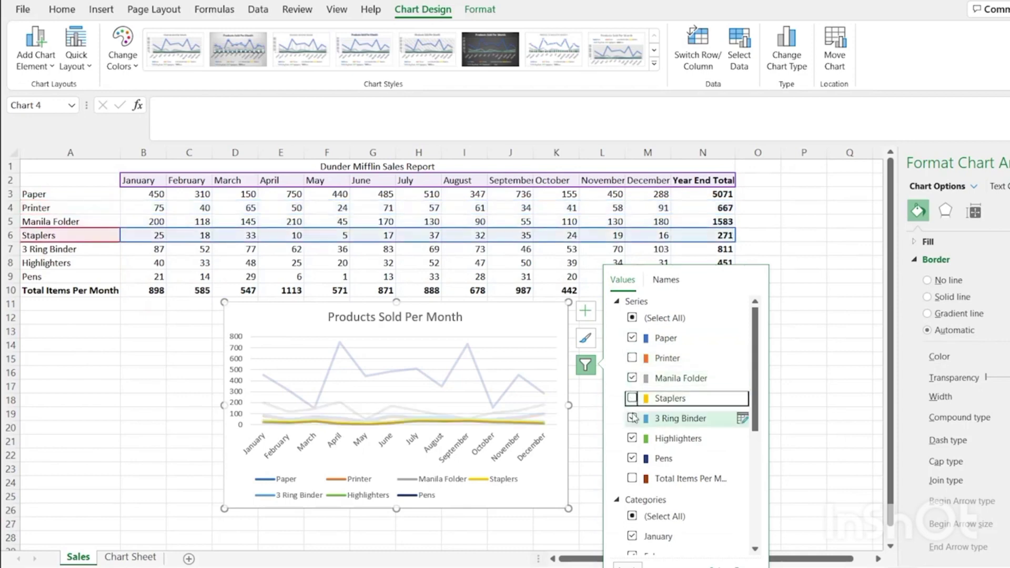
click(632, 439)
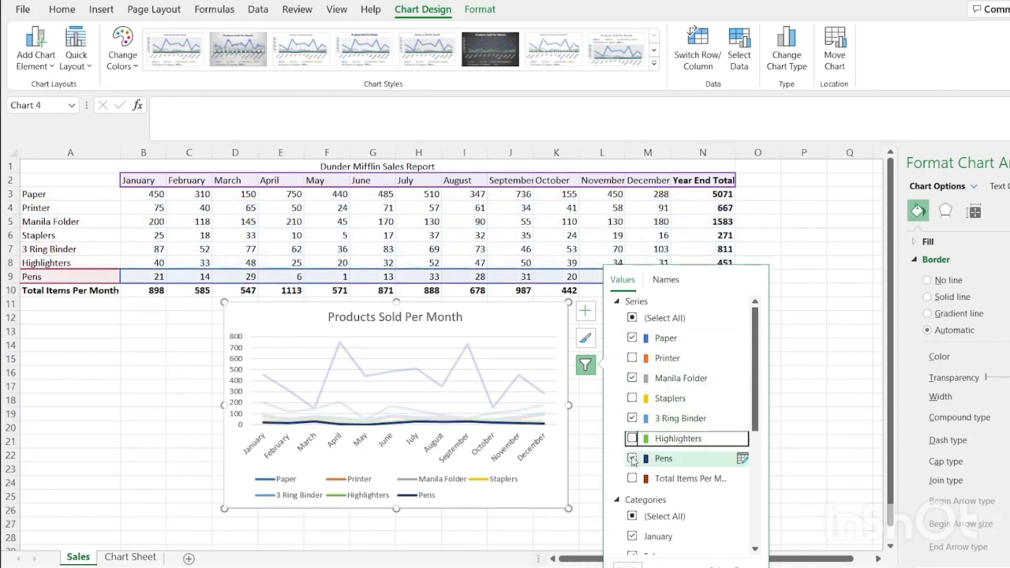
click(633, 458)
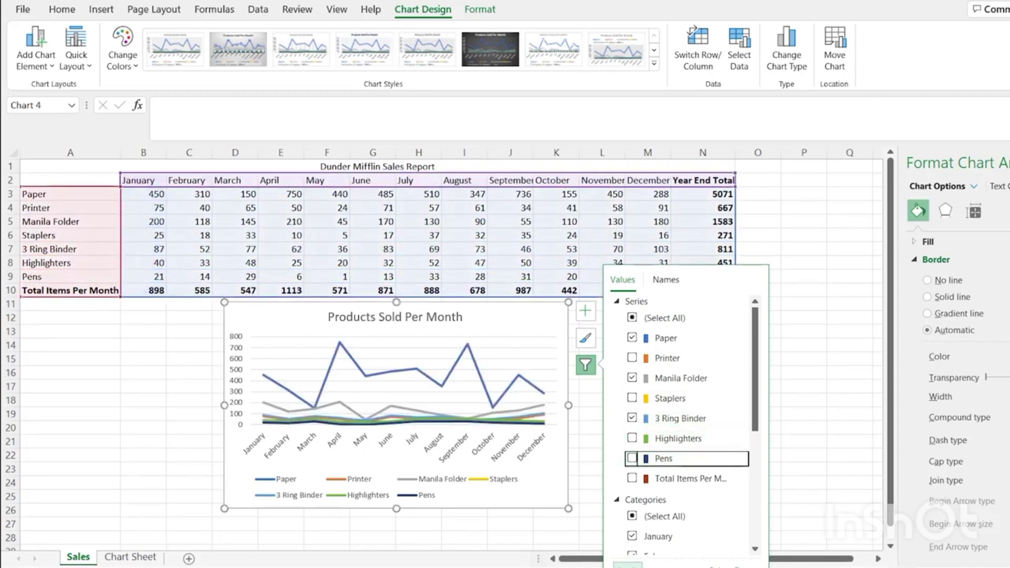
click(628, 565)
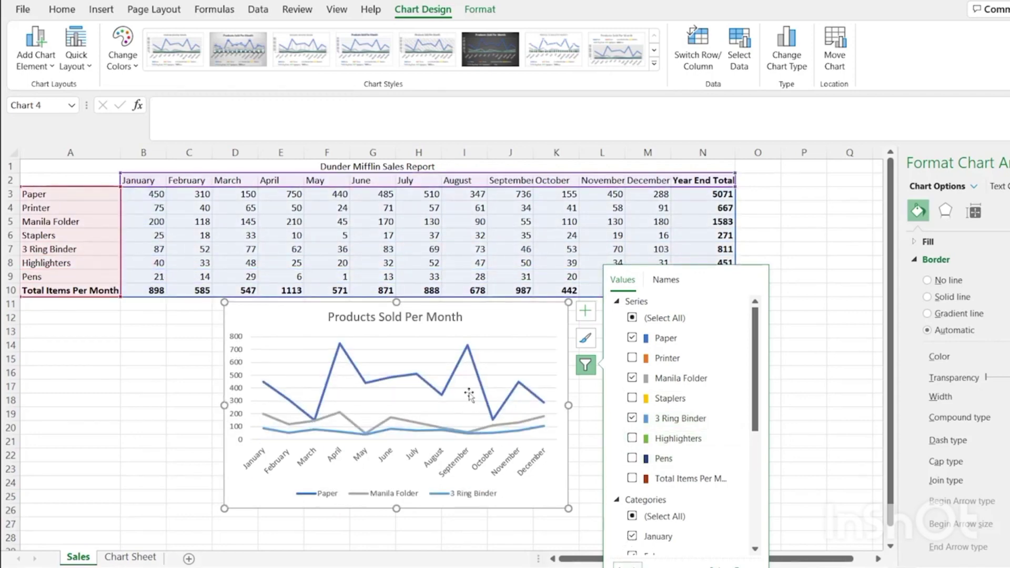
click(510, 322)
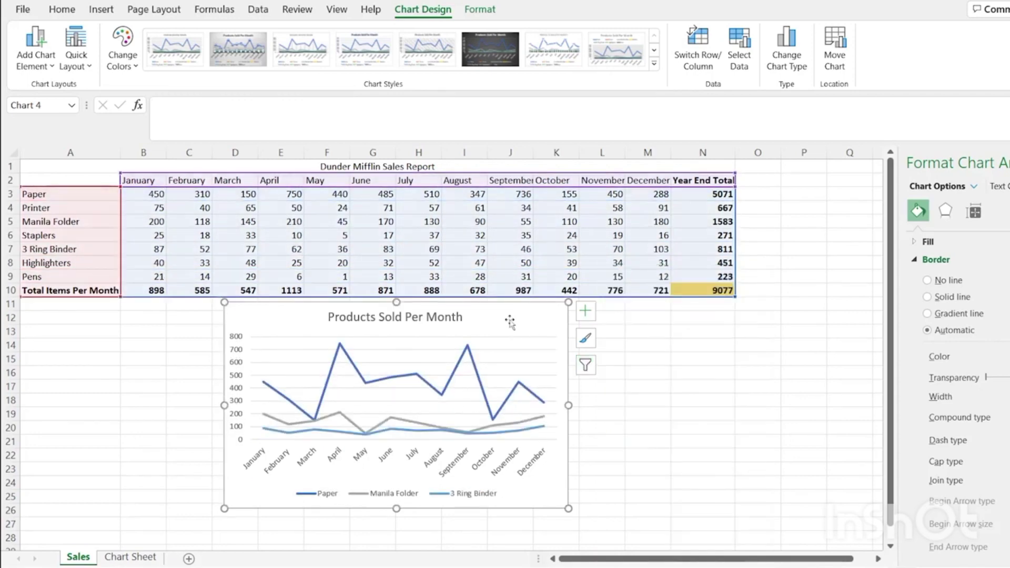
Step: Paste the filtered line chart onto Chart Sheet, then return to Sales
click(130, 557)
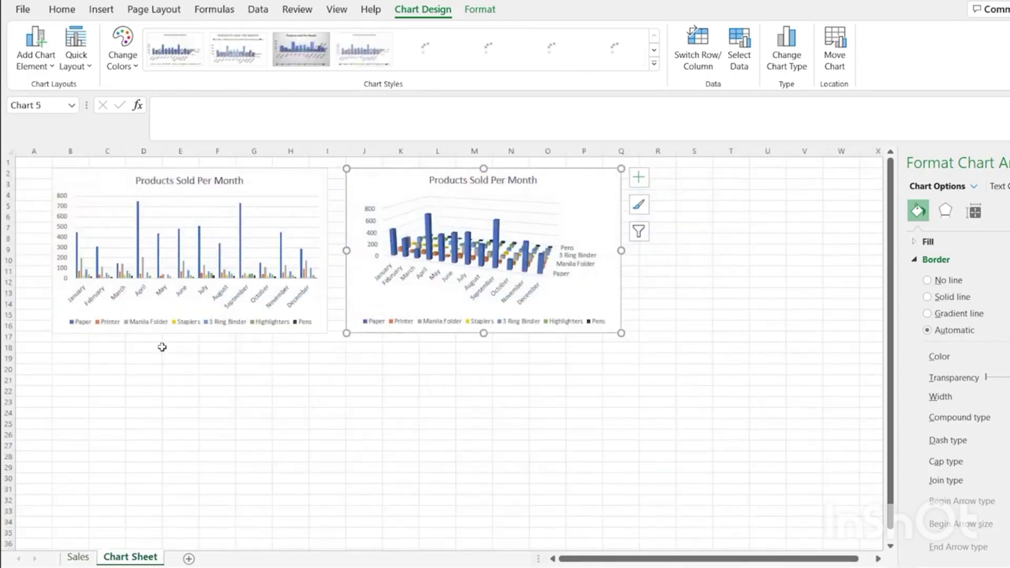
click(70, 350)
key(ctrl+v)
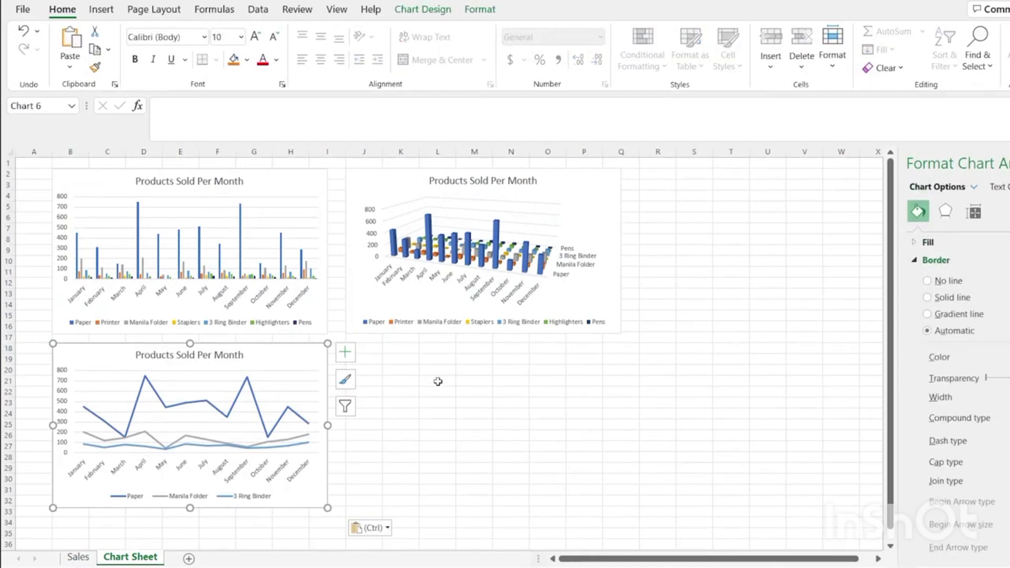
click(79, 557)
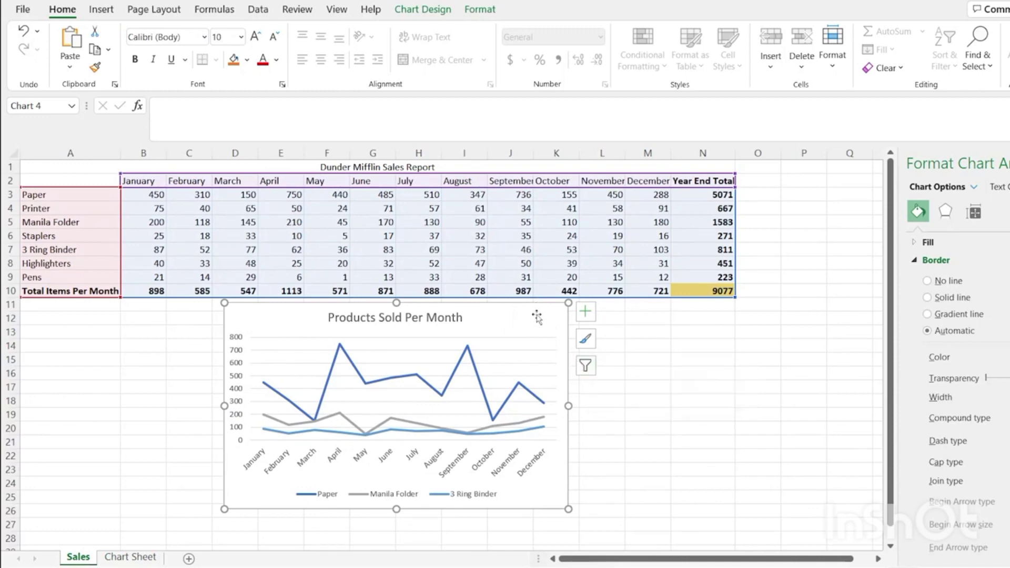
Step: Preview monochromatic blue and orange colour schemes on the chart lines
click(588, 340)
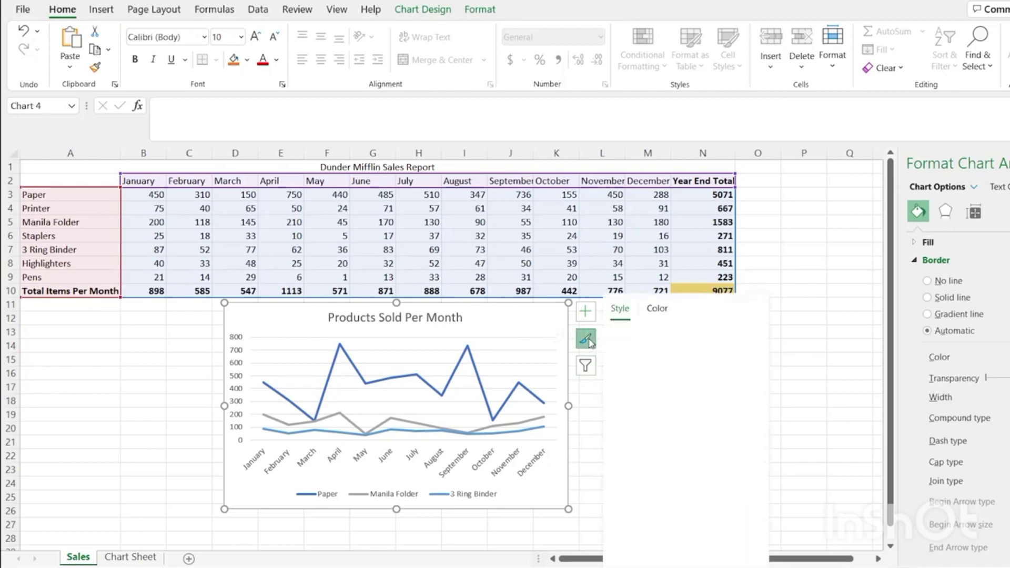
click(658, 312)
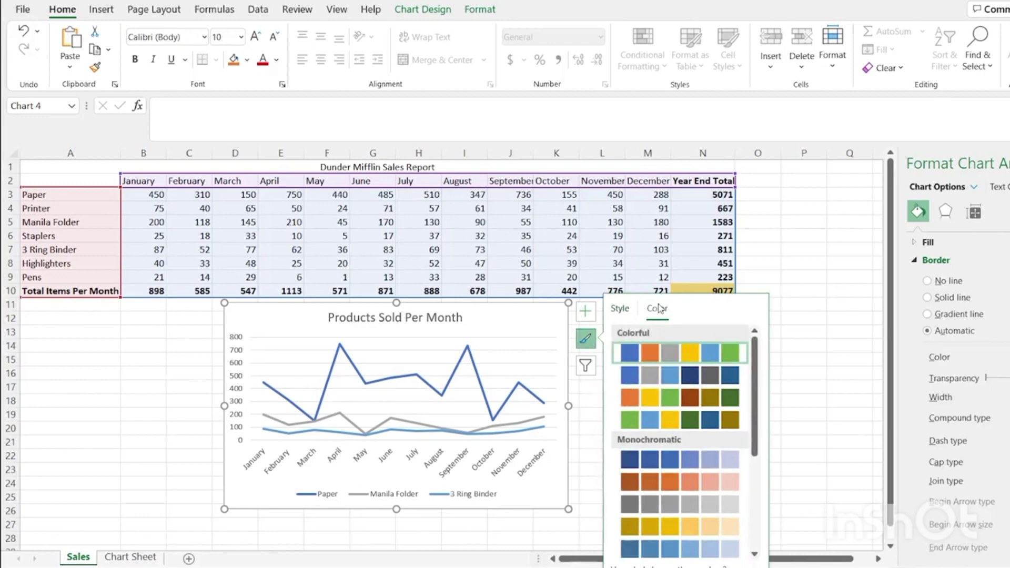
click(680, 465)
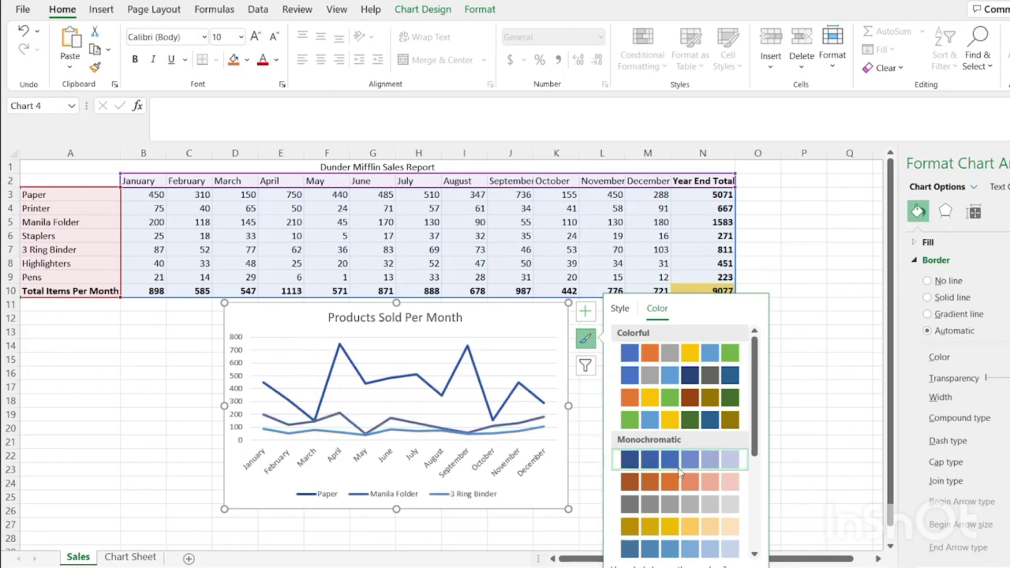
click(678, 485)
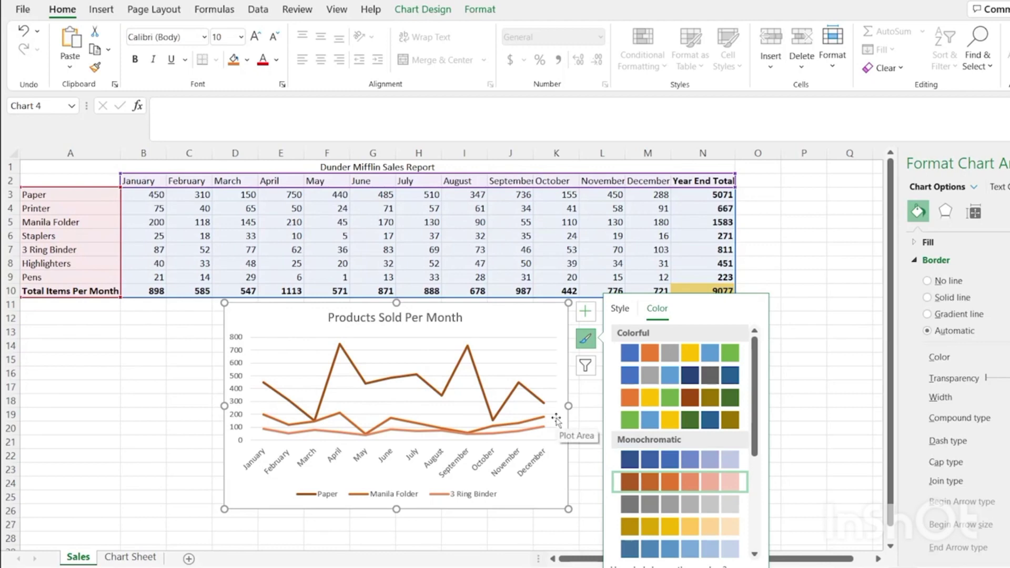
Step: Show the Total Items Per Month, Pens, Highlighters, Staplers and Printer series again
click(585, 366)
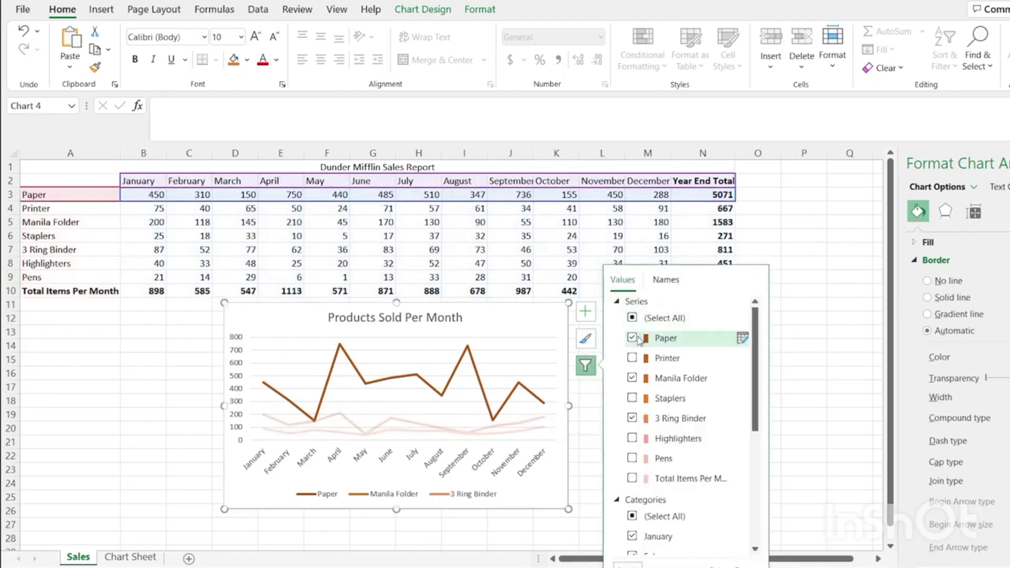
click(633, 476)
click(632, 458)
click(632, 439)
click(632, 398)
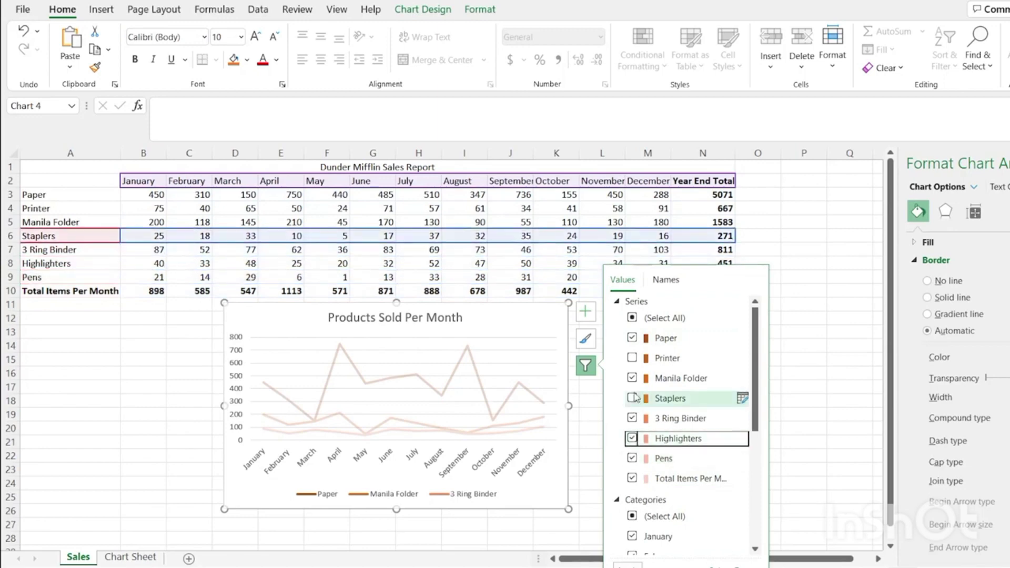
click(632, 358)
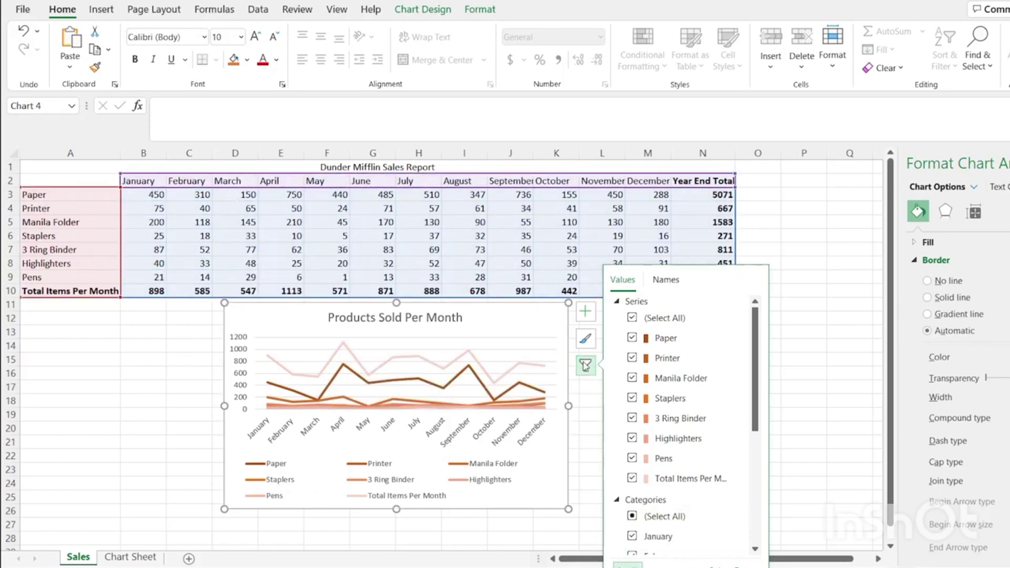
Step: Recolour the chart lines with the fourth Colorful palette of green, blue and yellow
click(585, 339)
click(643, 309)
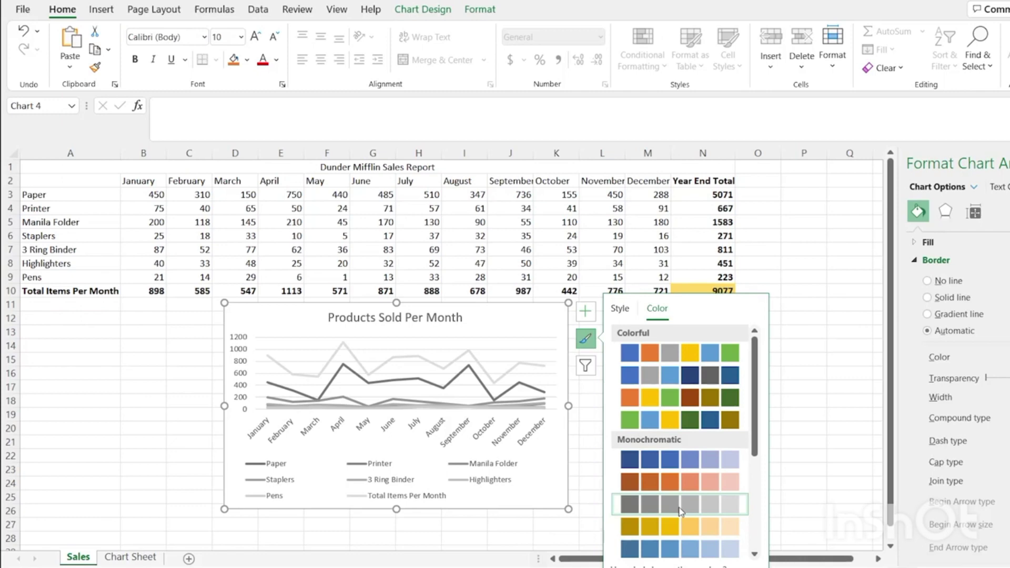
click(686, 361)
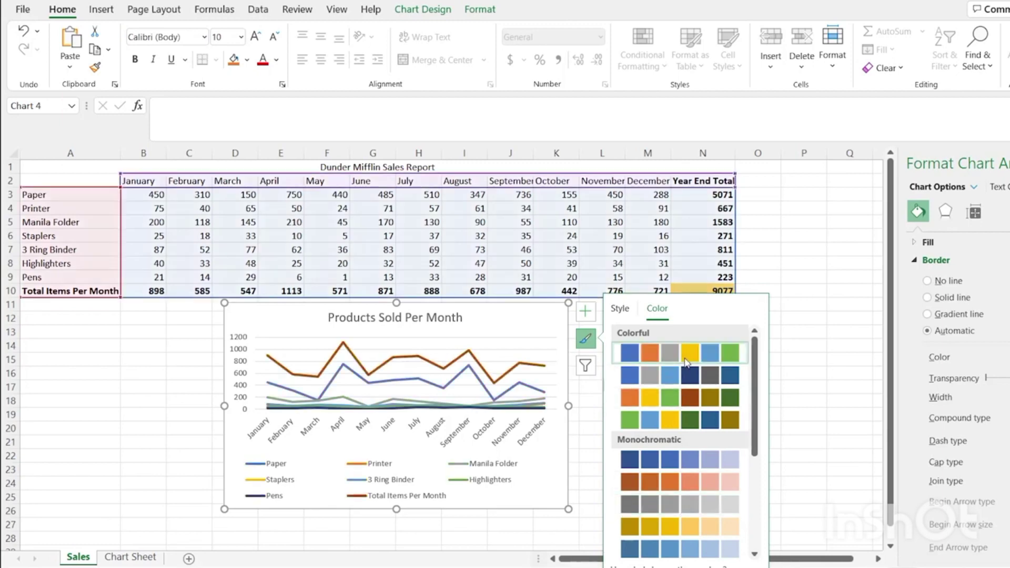
click(687, 361)
click(691, 403)
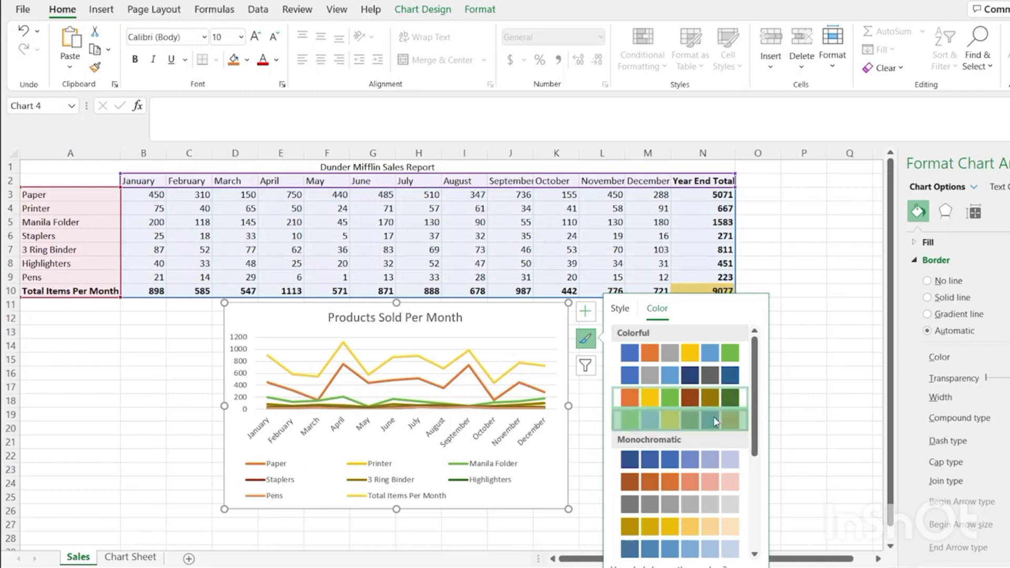
click(716, 421)
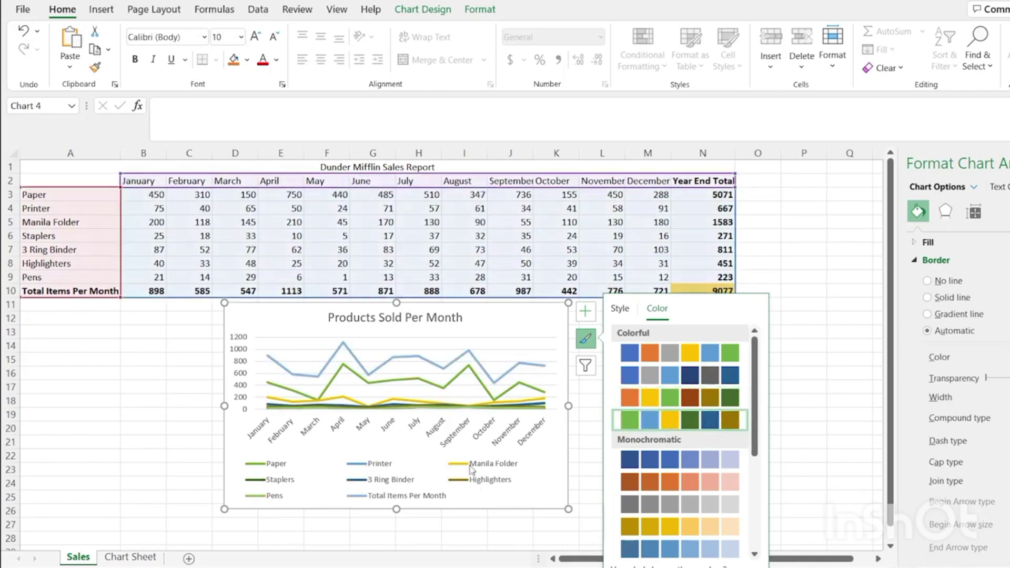
click(586, 339)
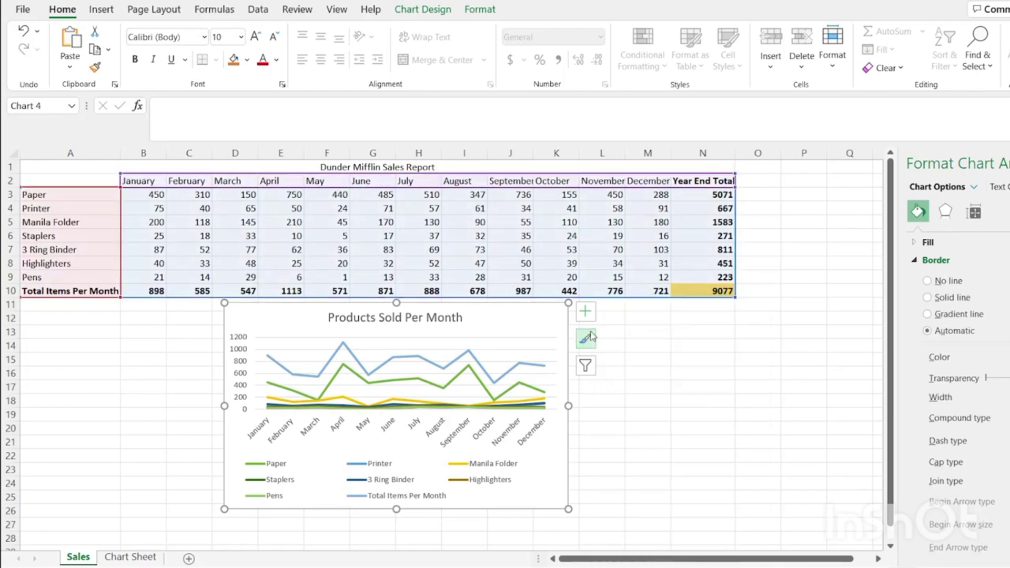
click(586, 311)
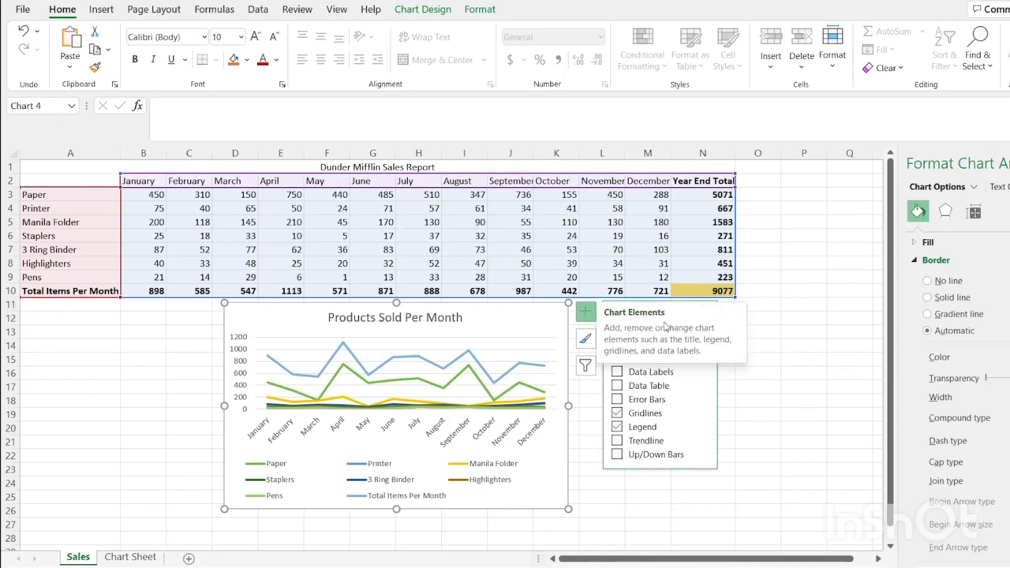
Step: Turn on data labels so every line shows each month's value, then bring up Chart Filters
click(617, 372)
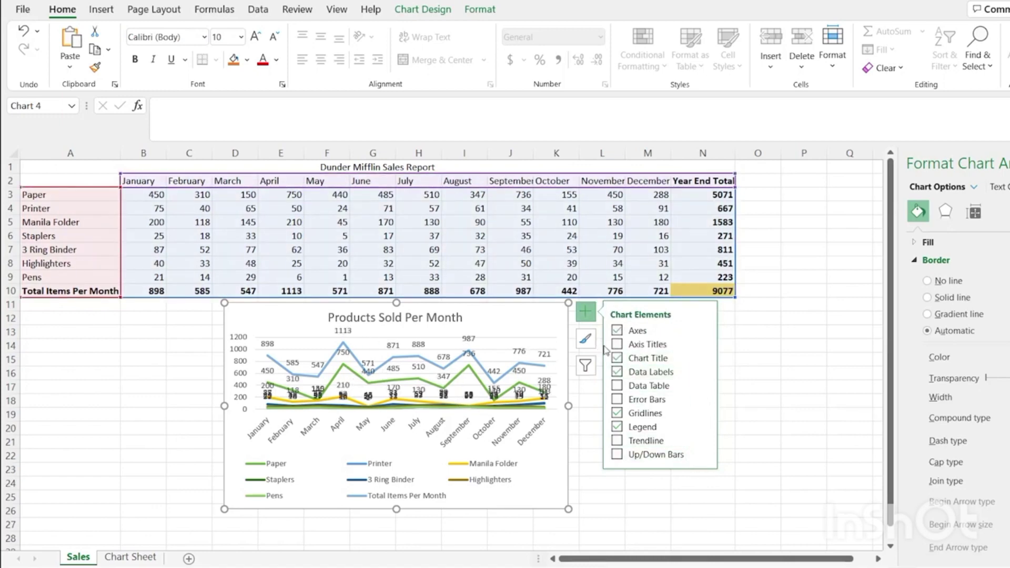
click(586, 366)
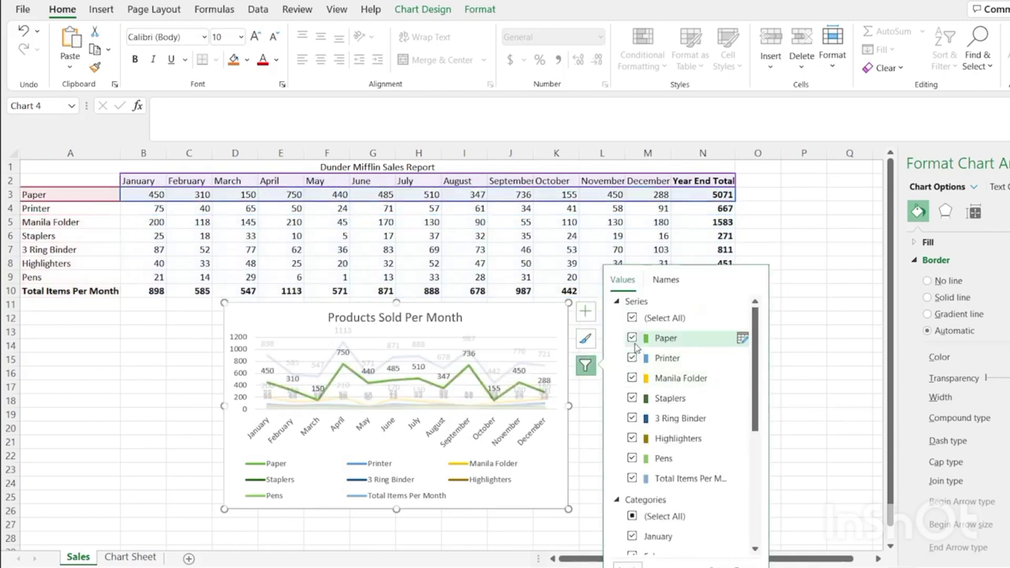
Step: Hide the Printer, Staplers, Highlighters, Pens and Total Items Per Month series
click(632, 357)
click(632, 398)
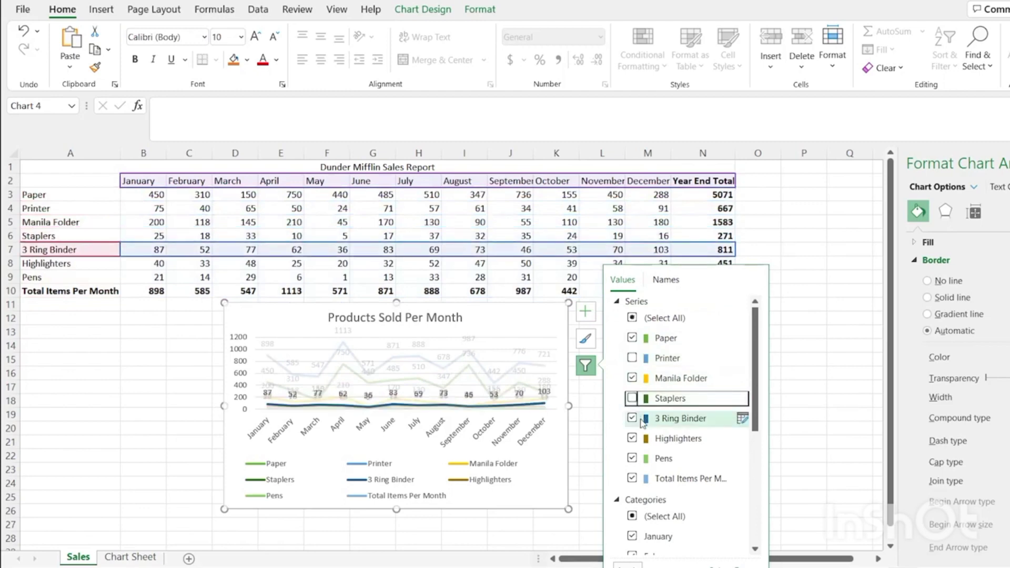
click(633, 439)
click(632, 459)
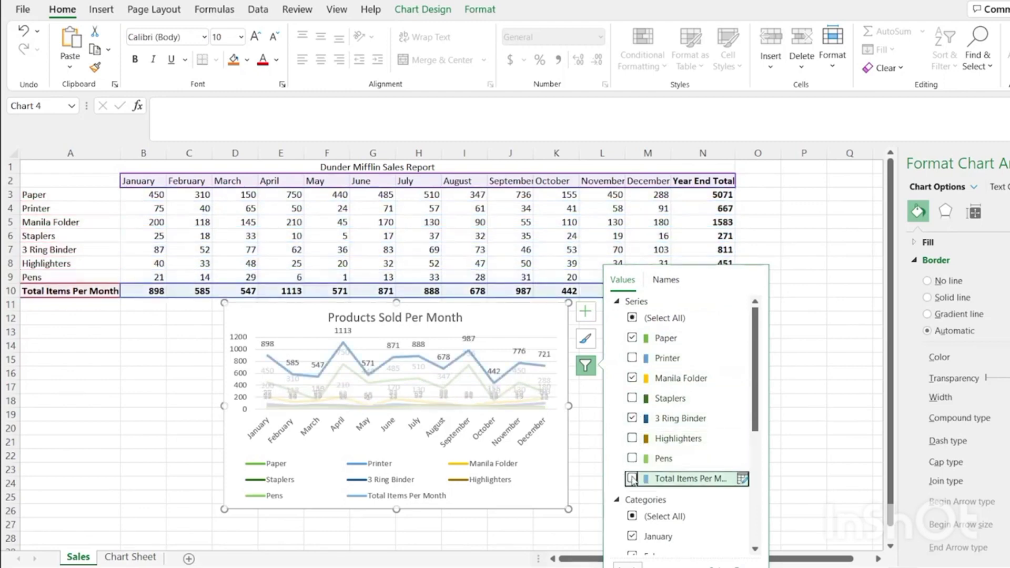
click(632, 479)
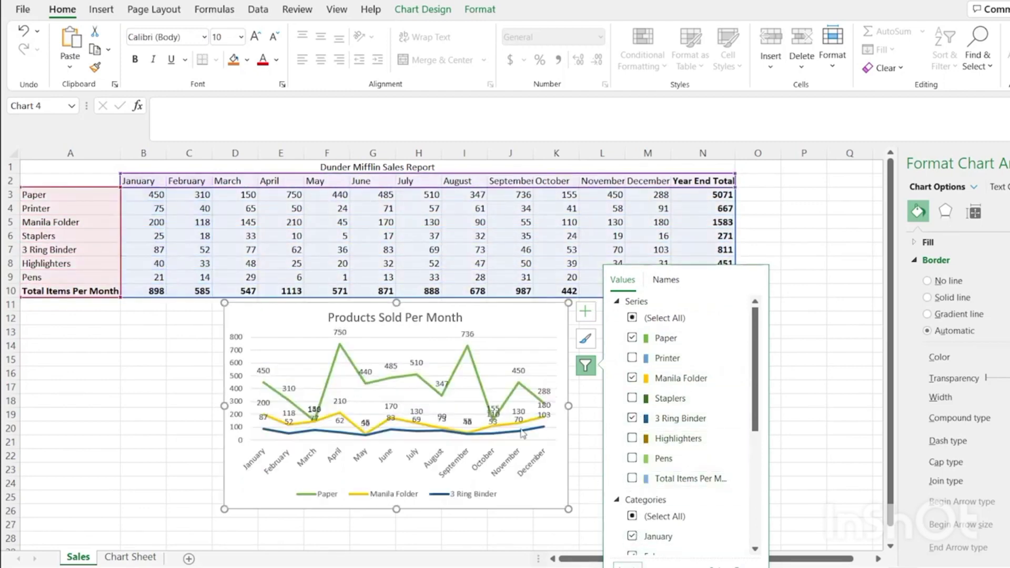
Step: Add a data table of monthly values beneath the plot
click(667, 281)
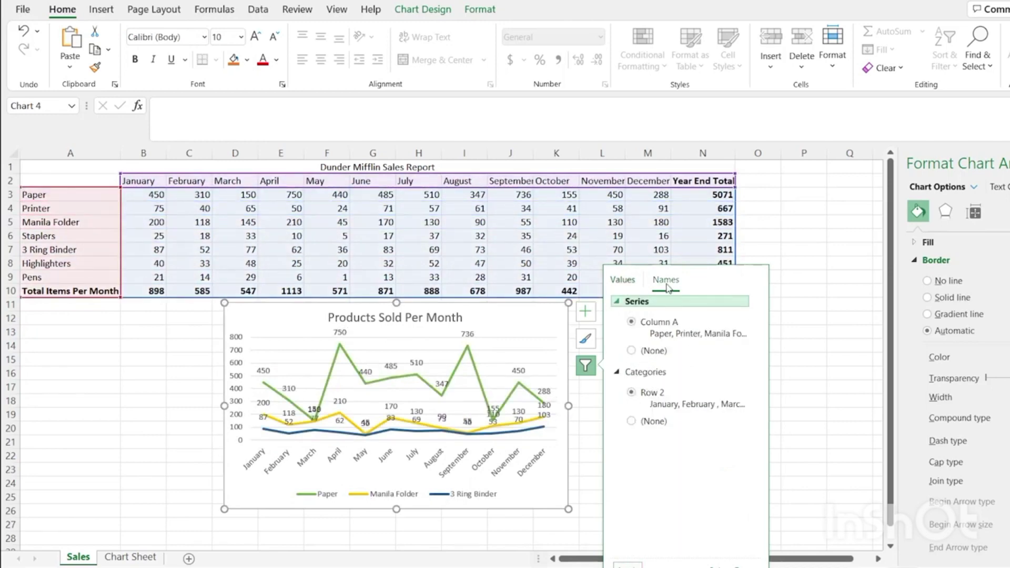
click(634, 281)
click(585, 312)
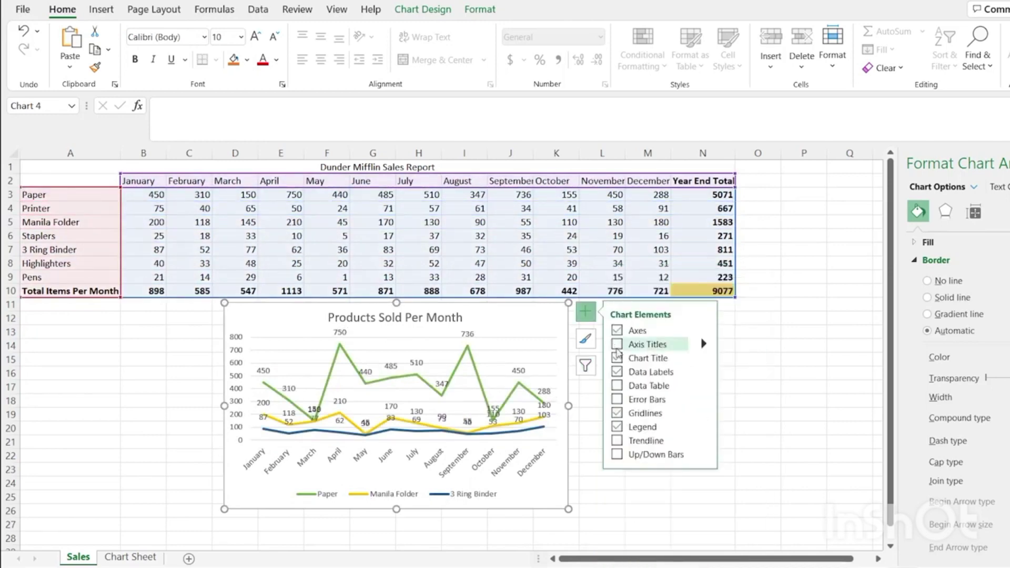
click(617, 389)
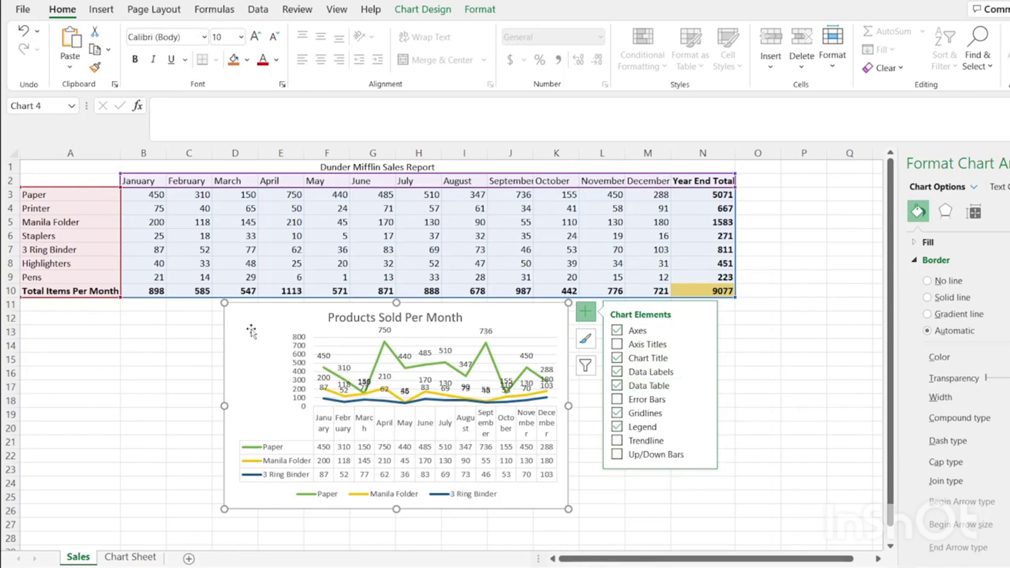
Step: Turn off the data labels and resize the chart to sit beneath the sales table
drag(224, 303, 25, 164)
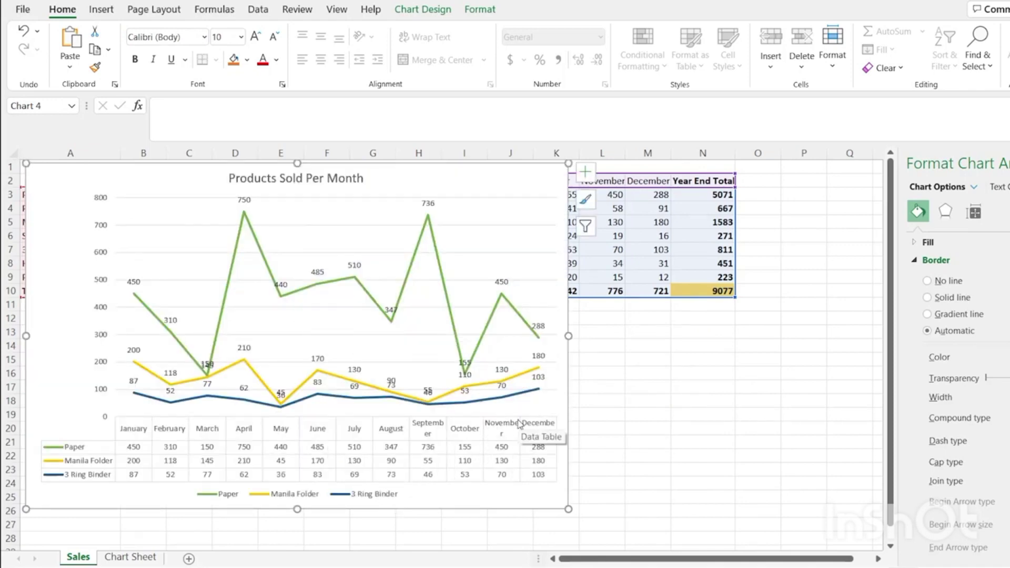
click(586, 171)
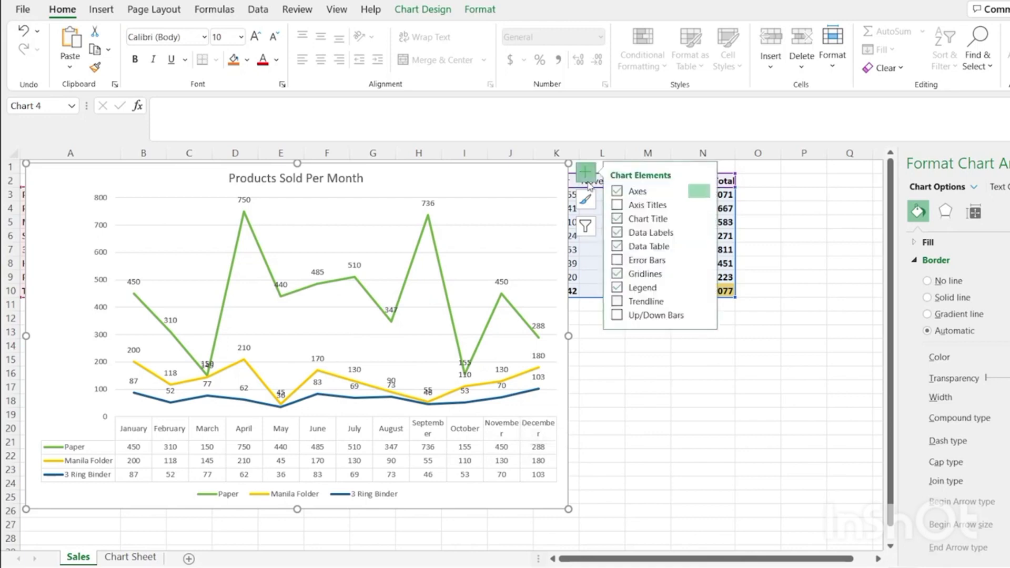
click(619, 236)
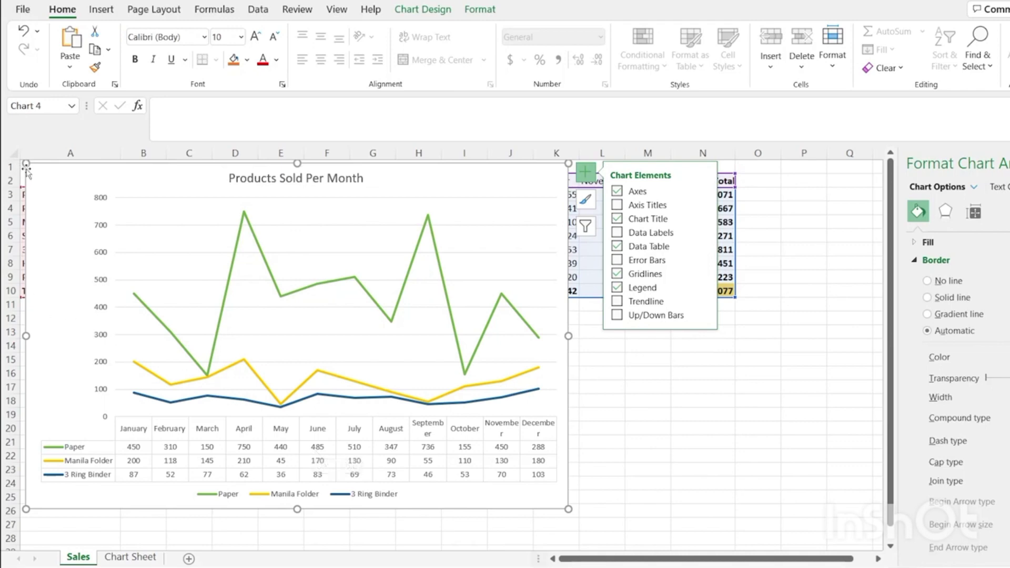
drag(26, 165, 276, 311)
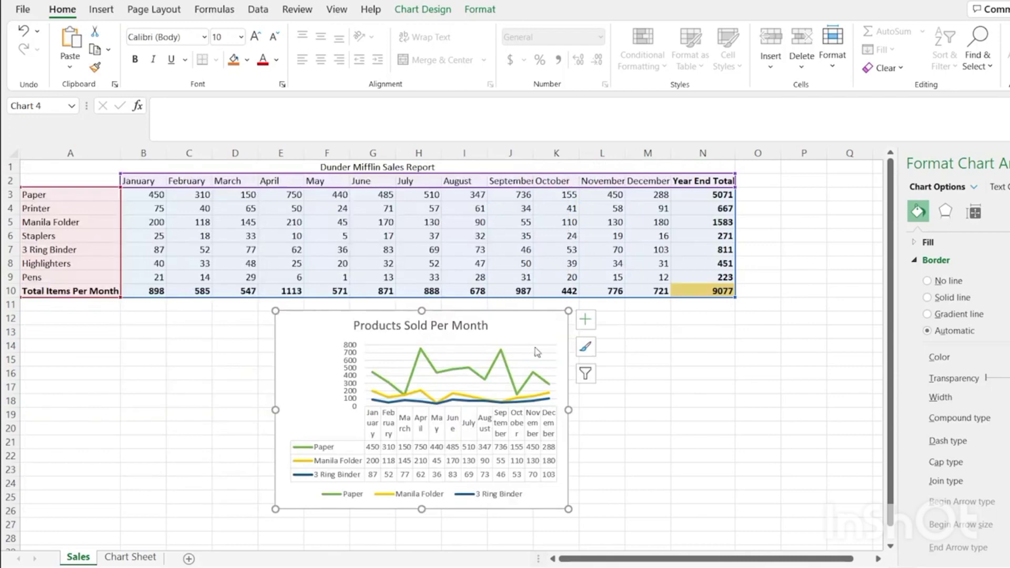
Step: Widen the chart to the right and drag the legend to the top
drag(571, 410, 590, 406)
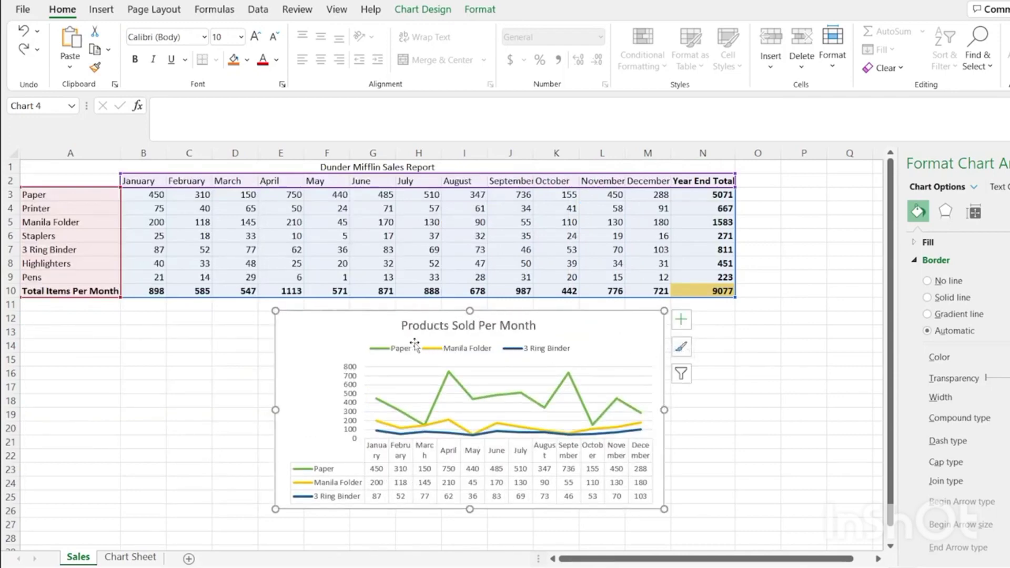
click(682, 321)
click(580, 349)
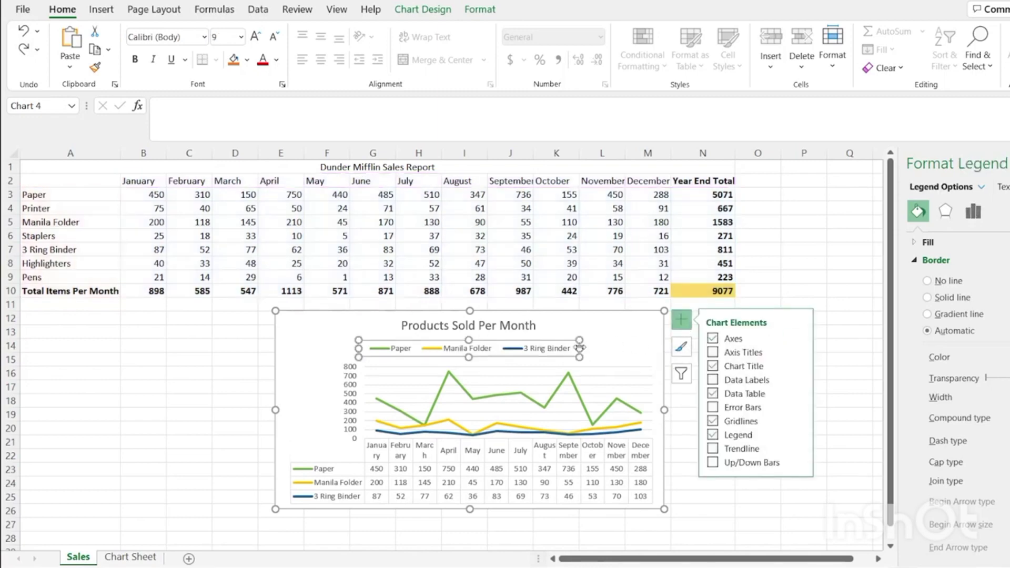
drag(598, 323, 565, 353)
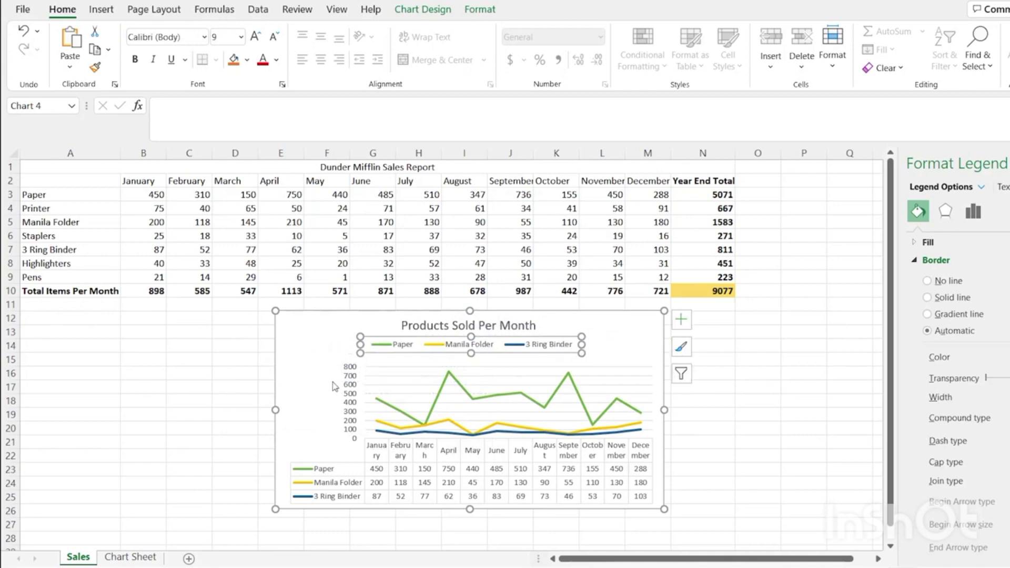
Step: Move the legend to the chart's right side, lowered beside the data table
click(689, 327)
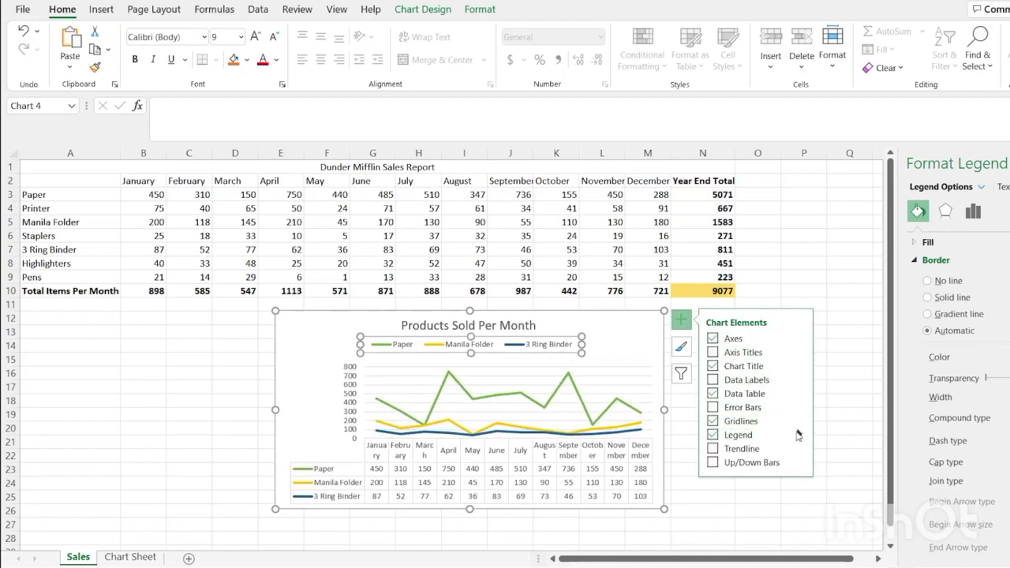
mouse_move(800, 437)
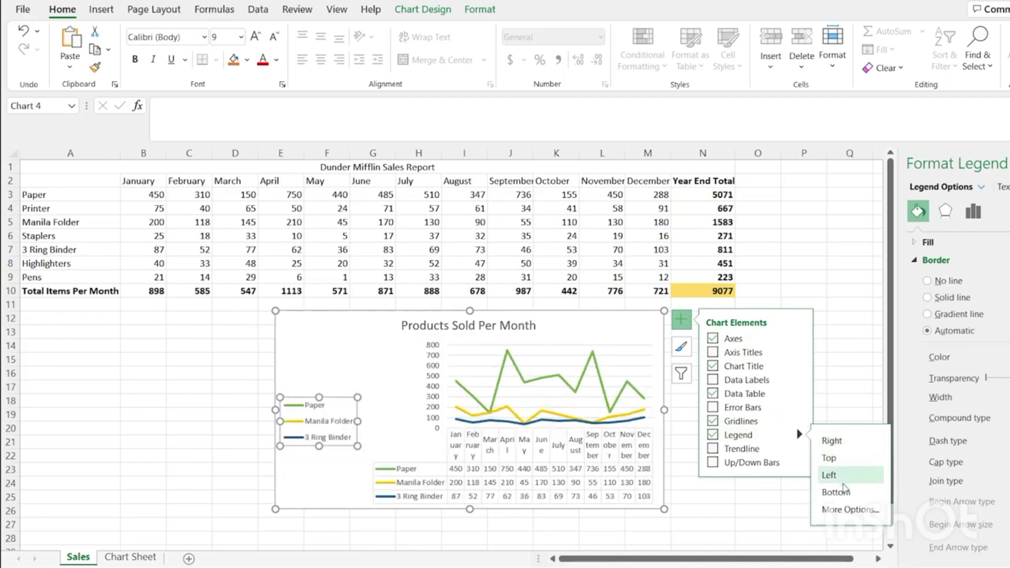
click(852, 510)
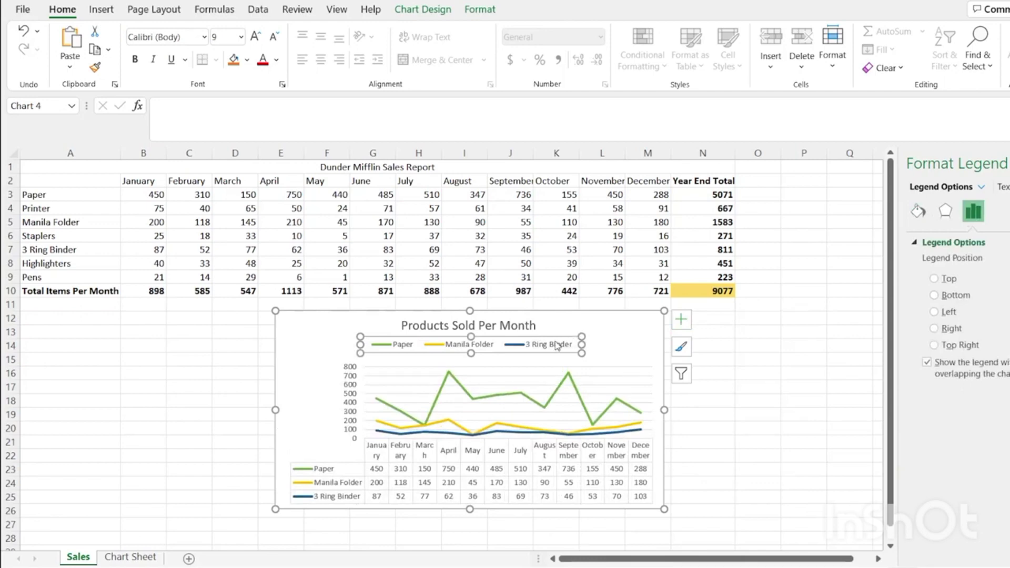
click(681, 319)
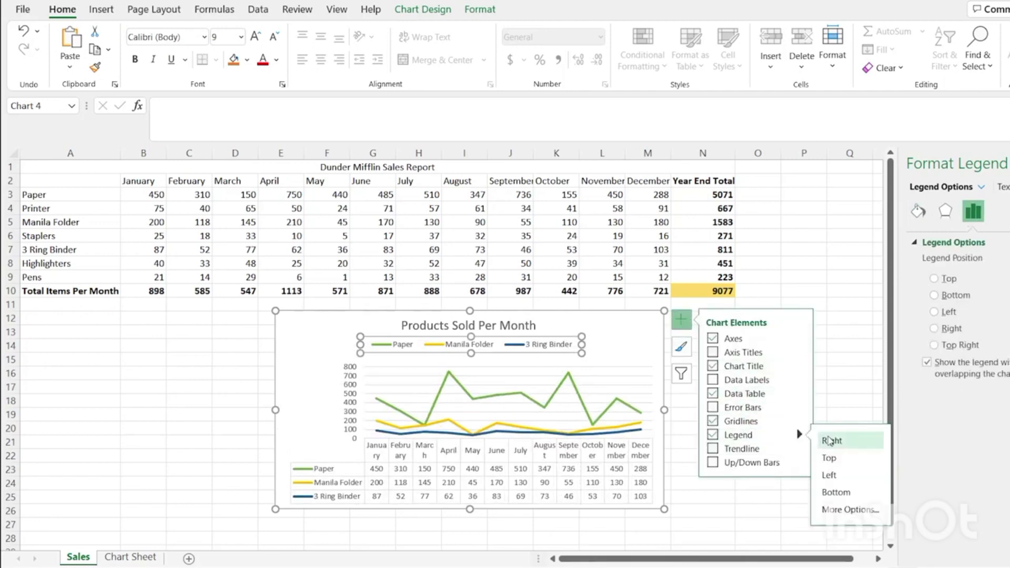
drag(646, 405, 645, 454)
click(613, 380)
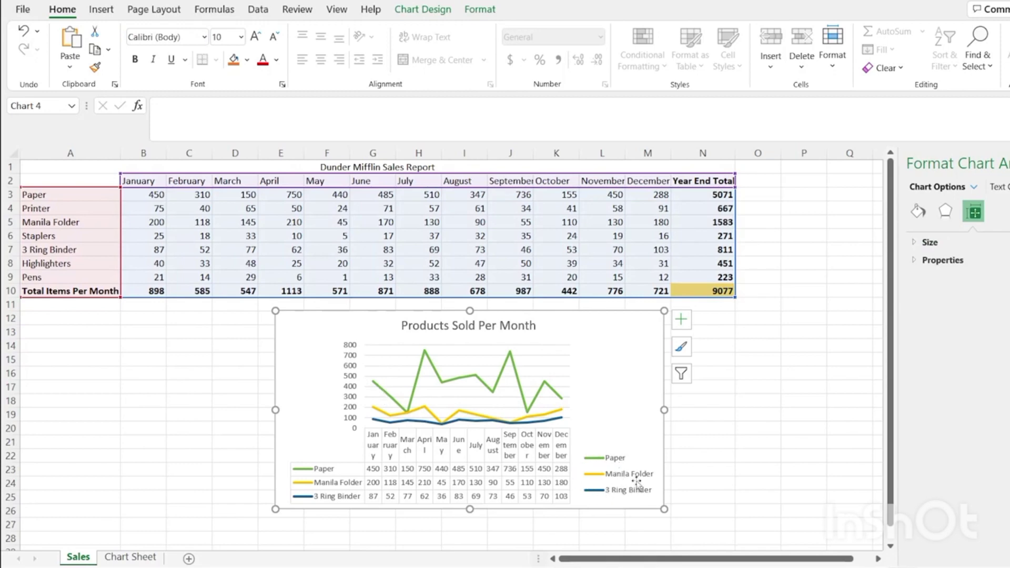
click(524, 376)
click(525, 350)
click(532, 348)
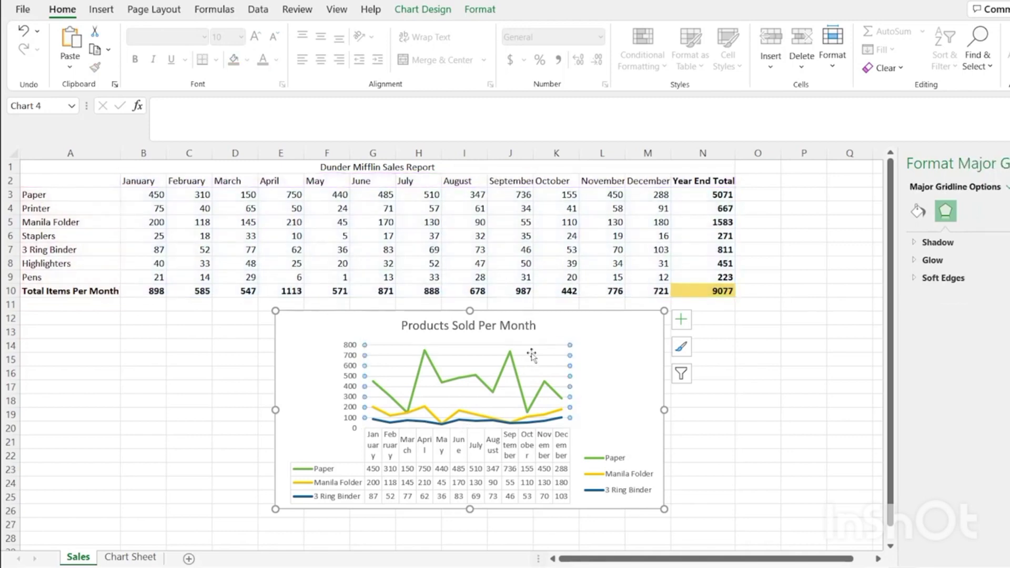
click(533, 353)
mouse_move(535, 352)
mouse_down()
mouse_move(610, 335)
mouse_move(625, 350)
mouse_move(535, 351)
mouse_move(560, 327)
mouse_move(550, 346)
mouse_move(553, 332)
mouse_move(566, 341)
mouse_move(549, 346)
mouse_up()
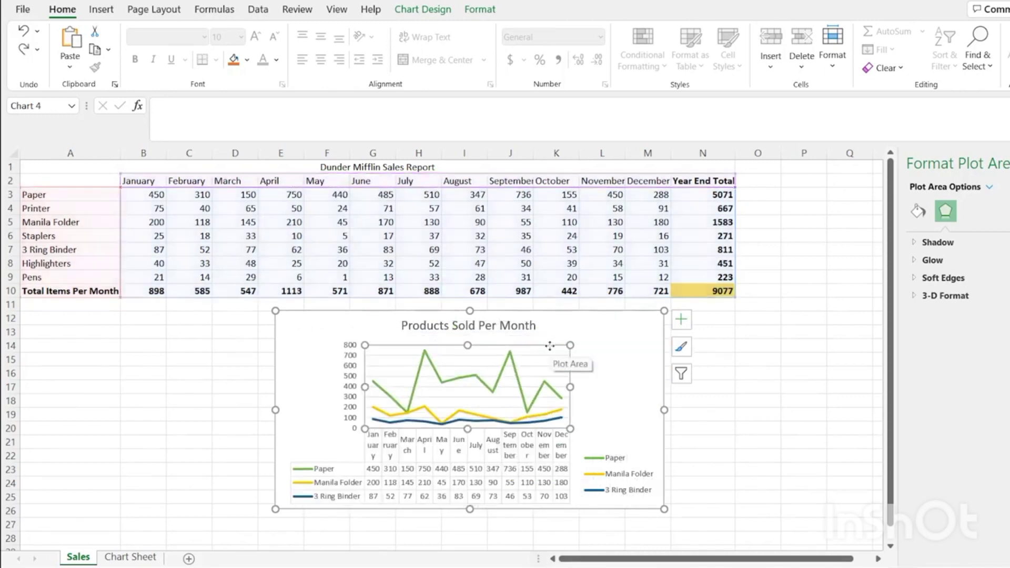
Step: Paste a copy of the data-table line chart at J18 on Chart Sheet, then return to Sales
click(632, 327)
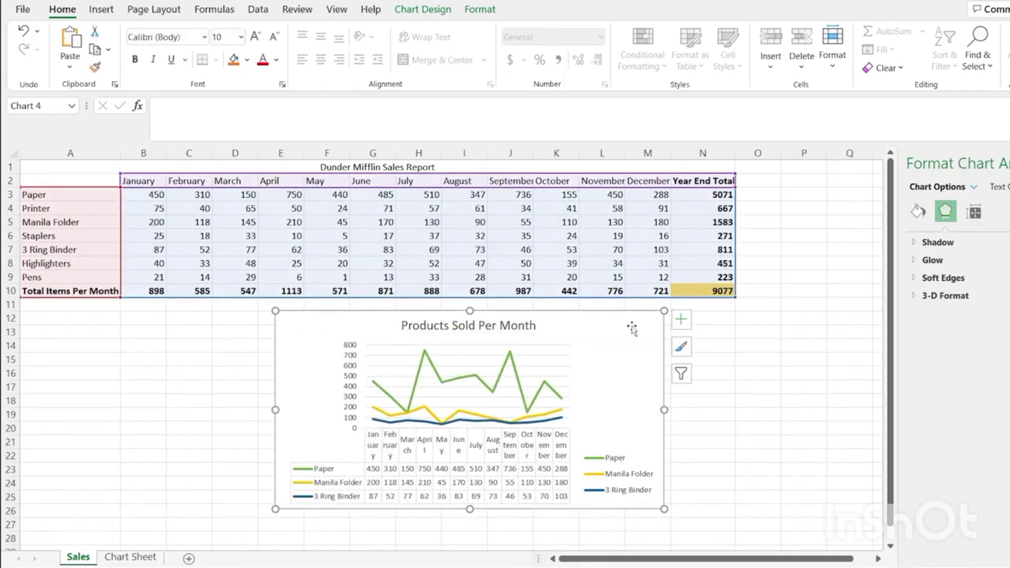
click(130, 558)
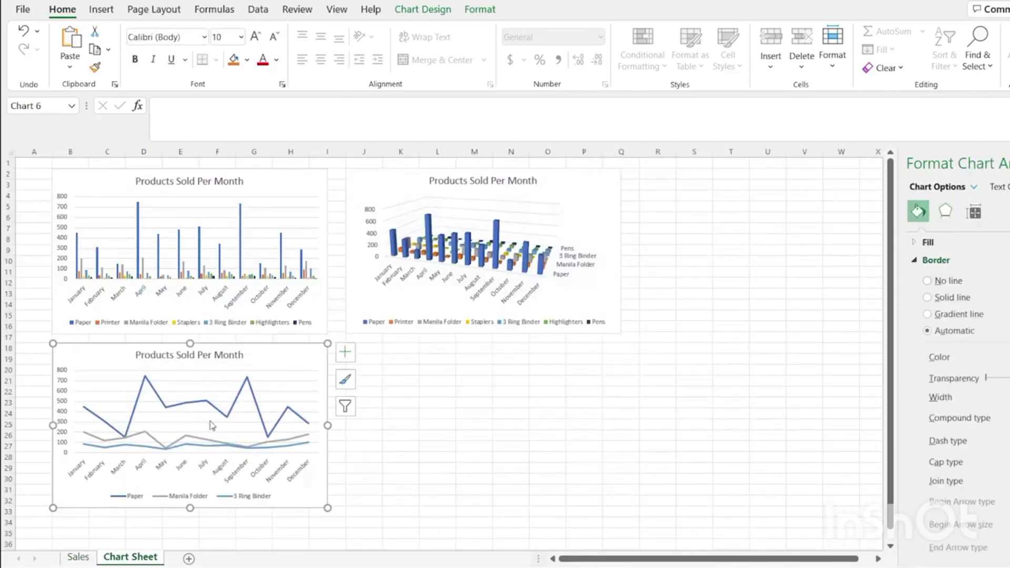
click(357, 350)
key(ctrl+v)
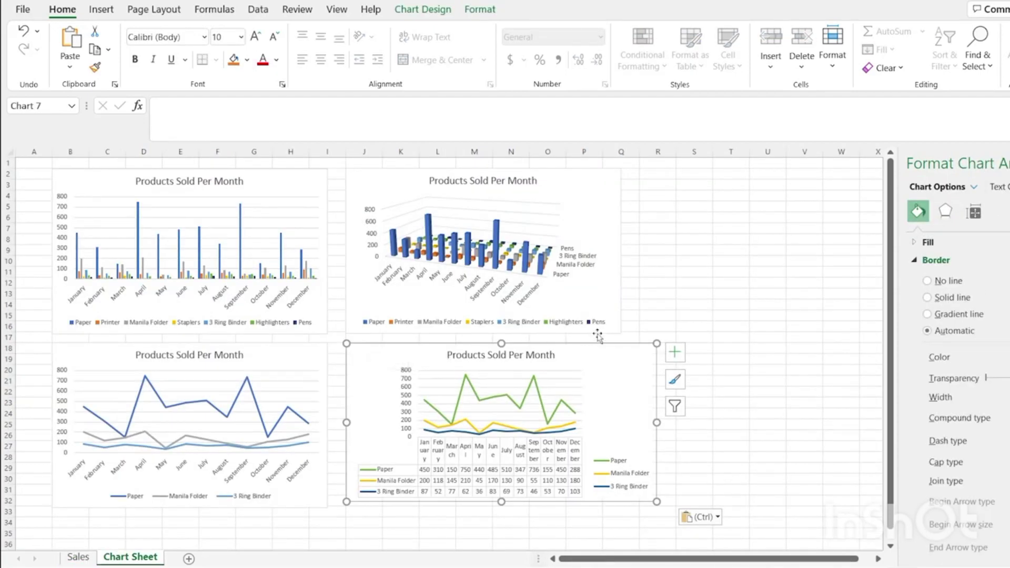
click(668, 295)
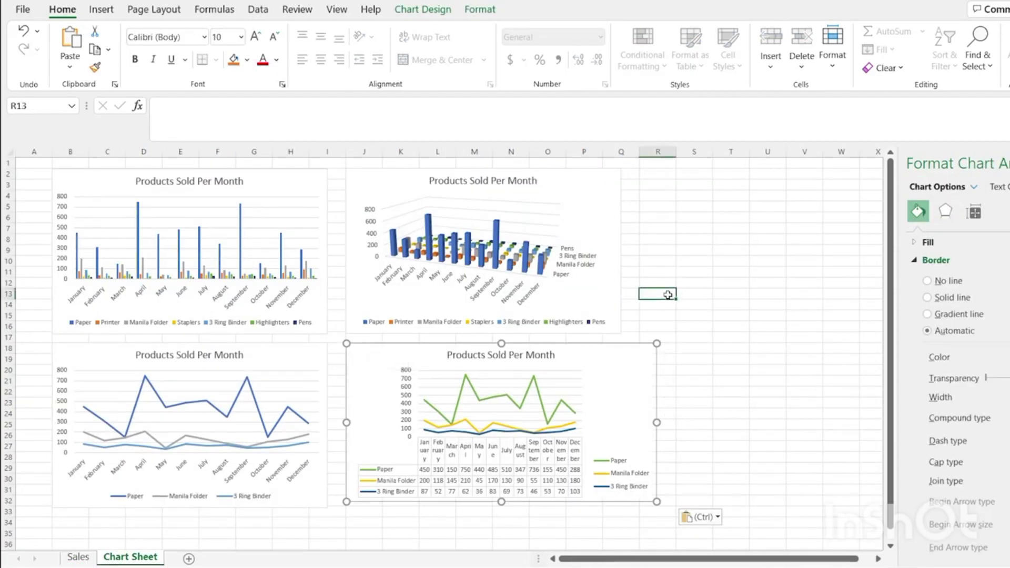
click(78, 557)
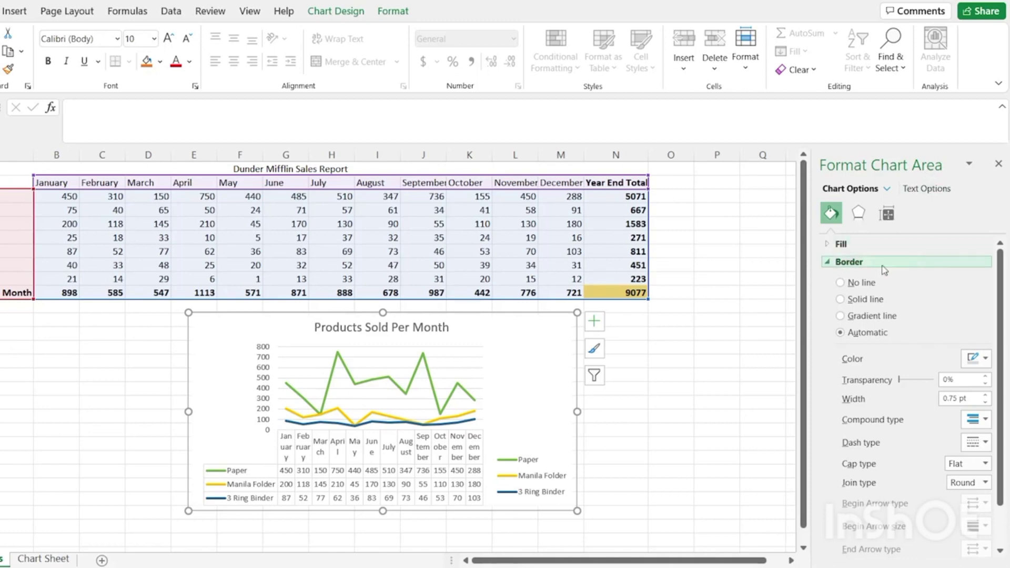
Step: Collapse Border and expand Shadow and Glow under the chart area's Effects settings
scroll(831, 345, down, 2)
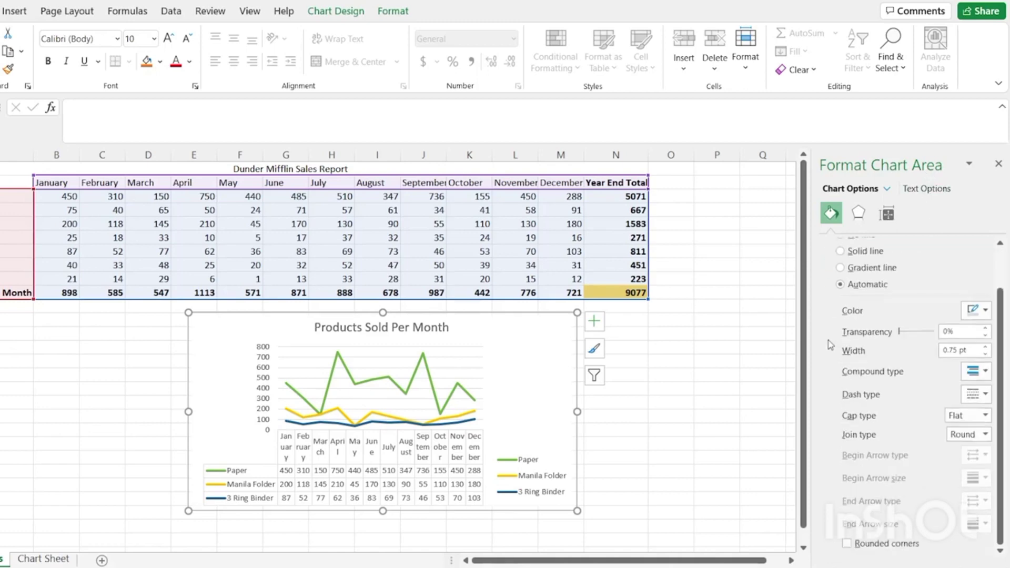
scroll(831, 346, up, 2)
click(832, 262)
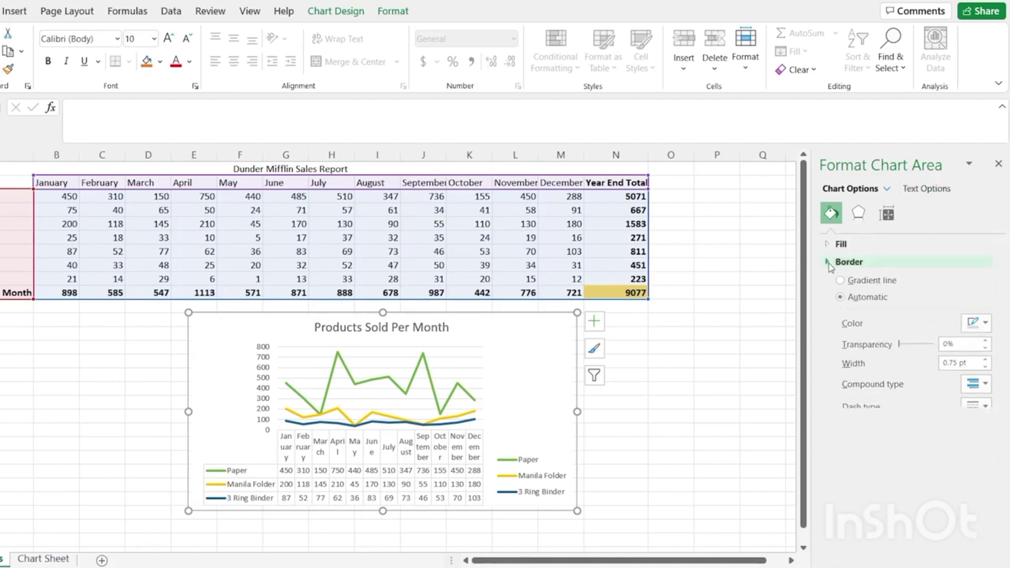
click(828, 245)
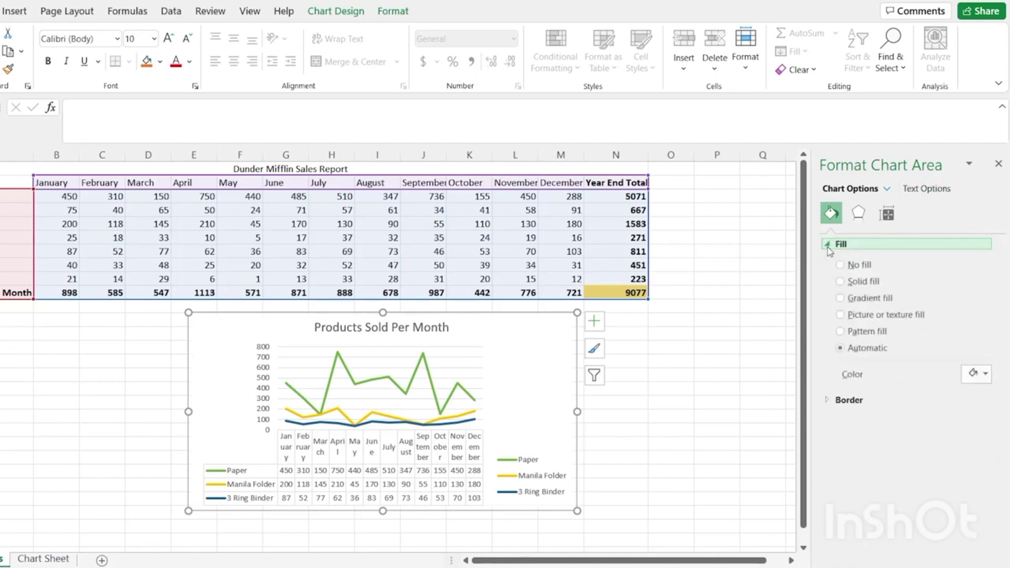
click(858, 213)
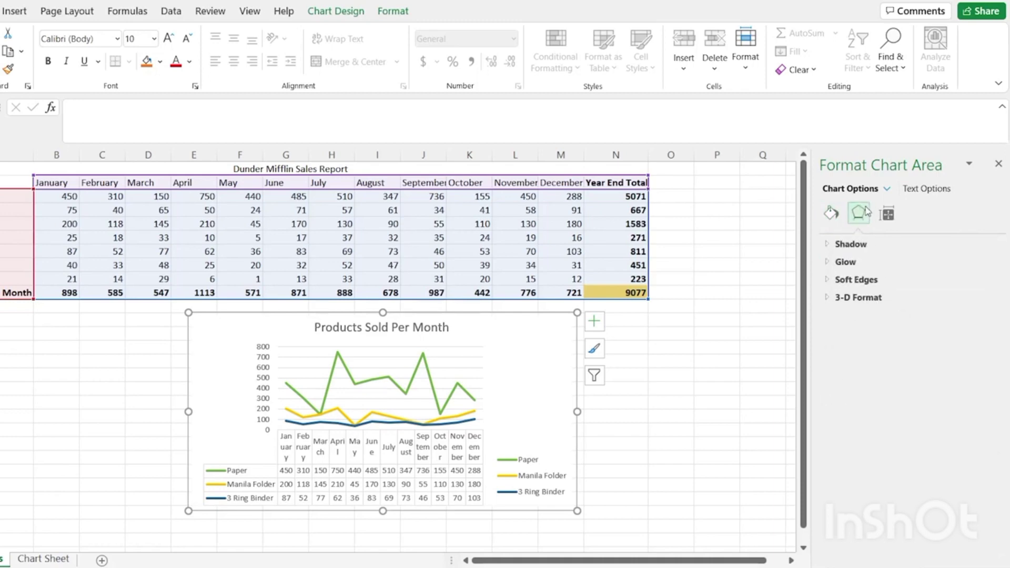
click(829, 245)
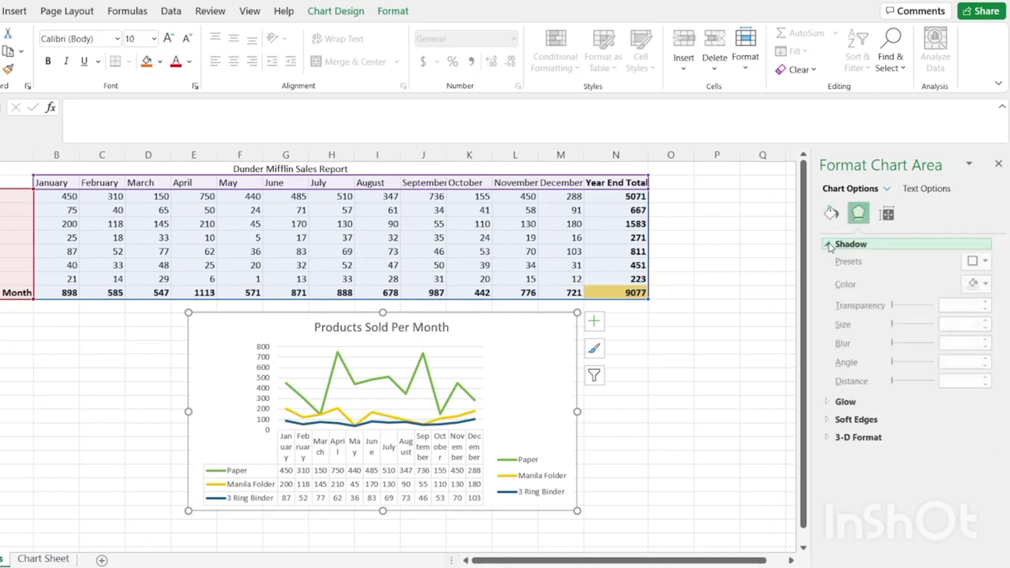
click(834, 406)
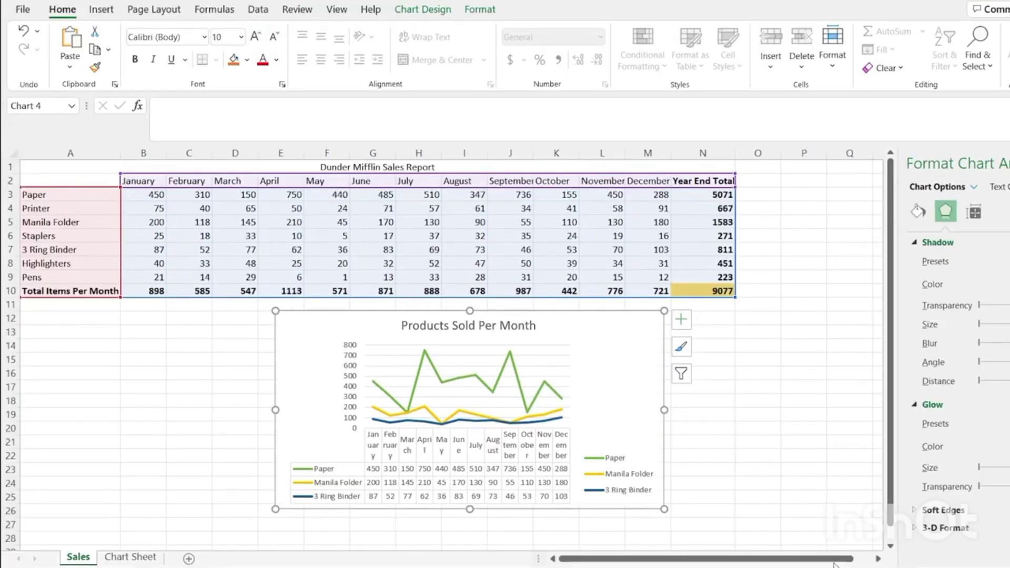
Step: Check the Chart Sheet, then return to Sales with the Chart Design ribbon showing
key(ctrl+v)
click(126, 559)
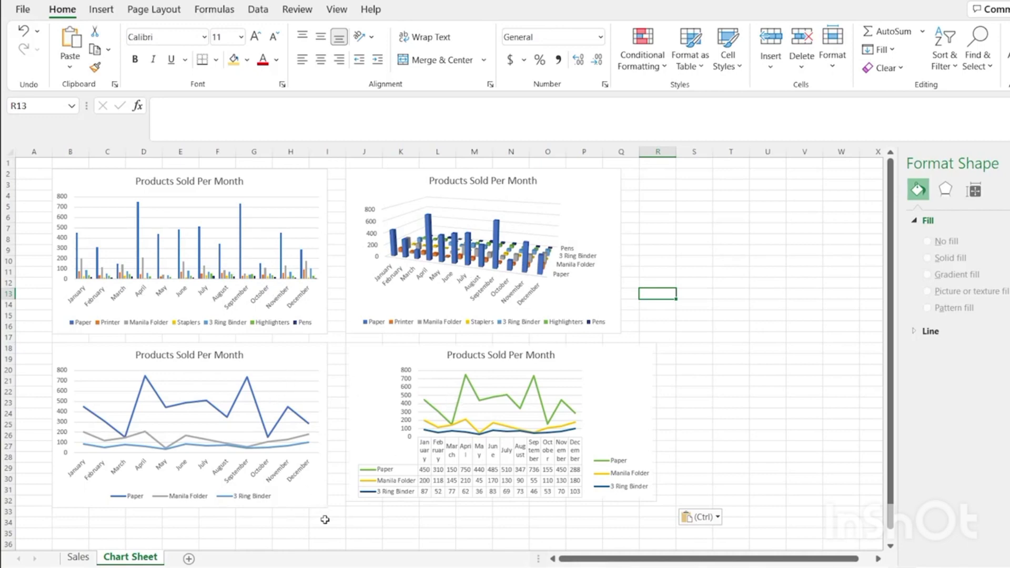
click(78, 558)
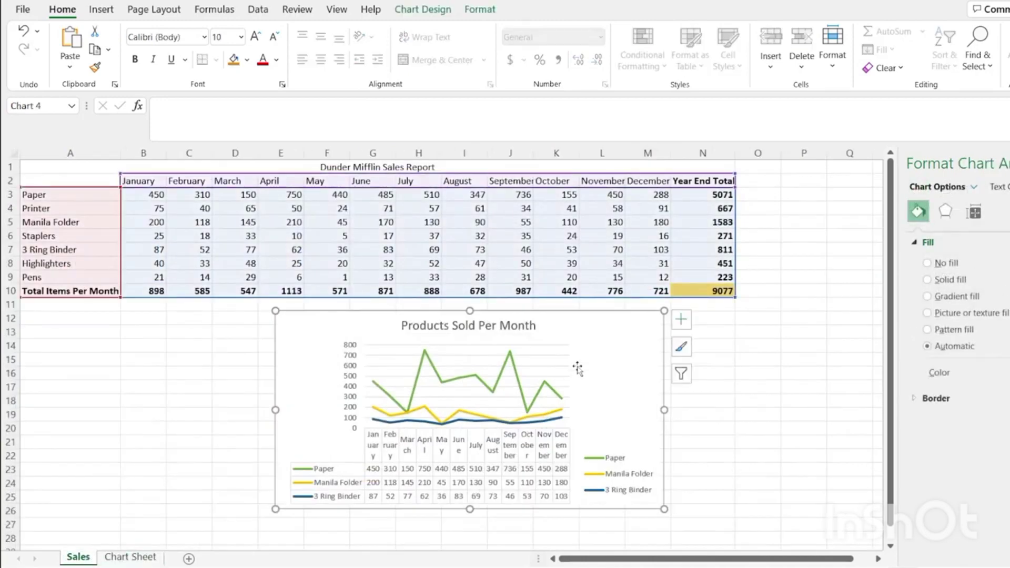
click(423, 9)
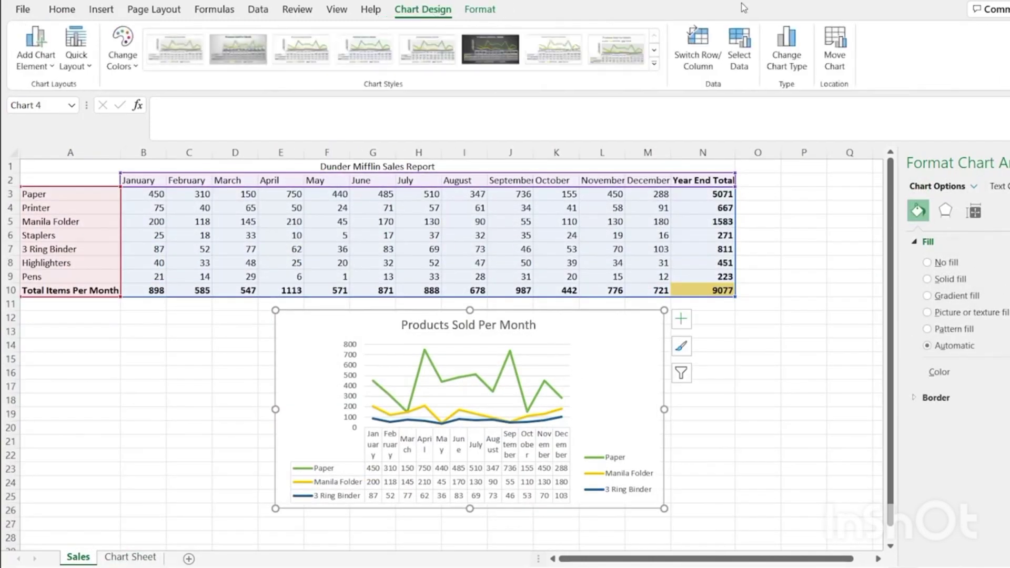
Step: Preview pie, doughnut, bar, box-and-whisker, waterfall and clustered column types for the line chart
click(785, 44)
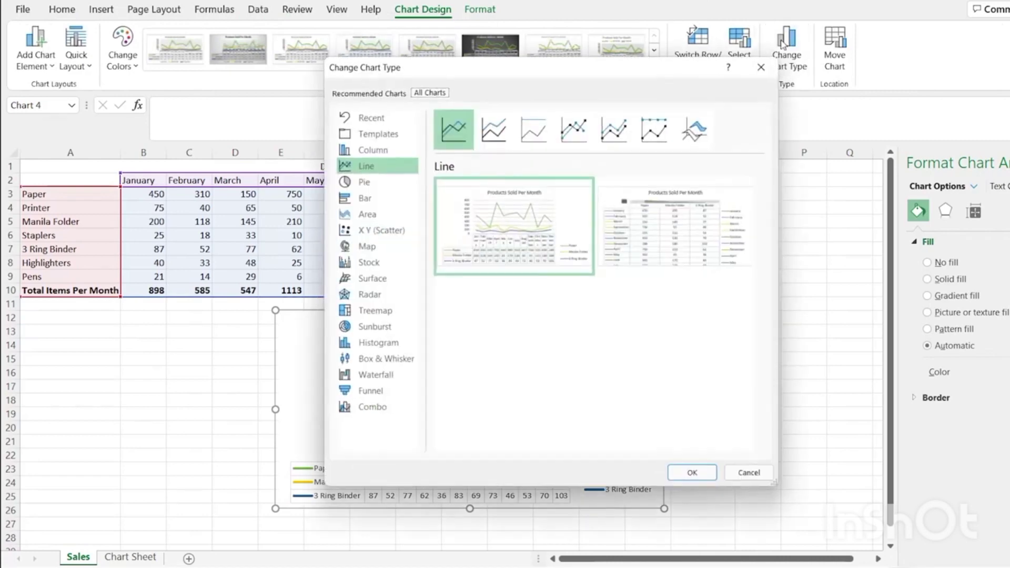
click(391, 184)
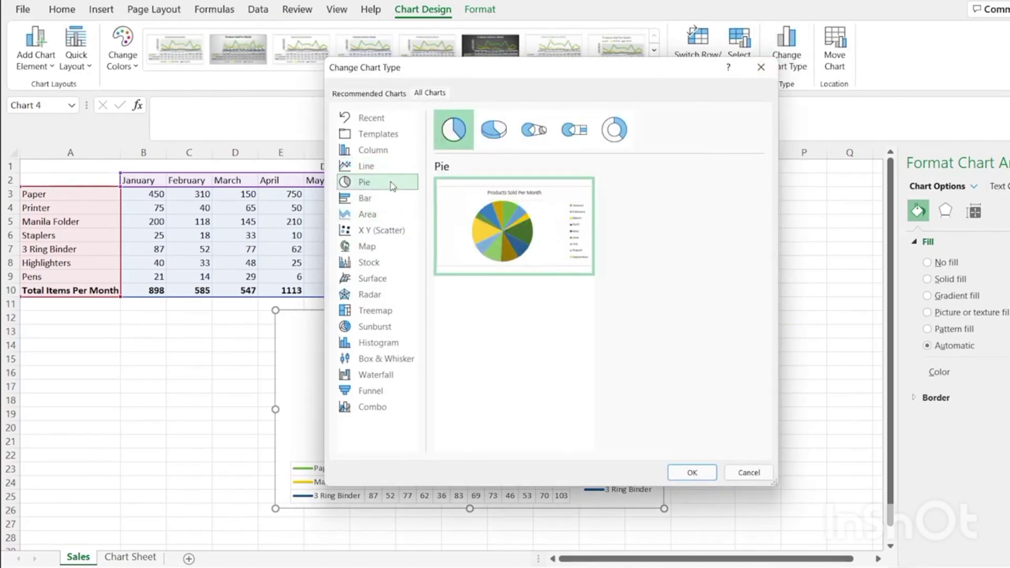
click(611, 138)
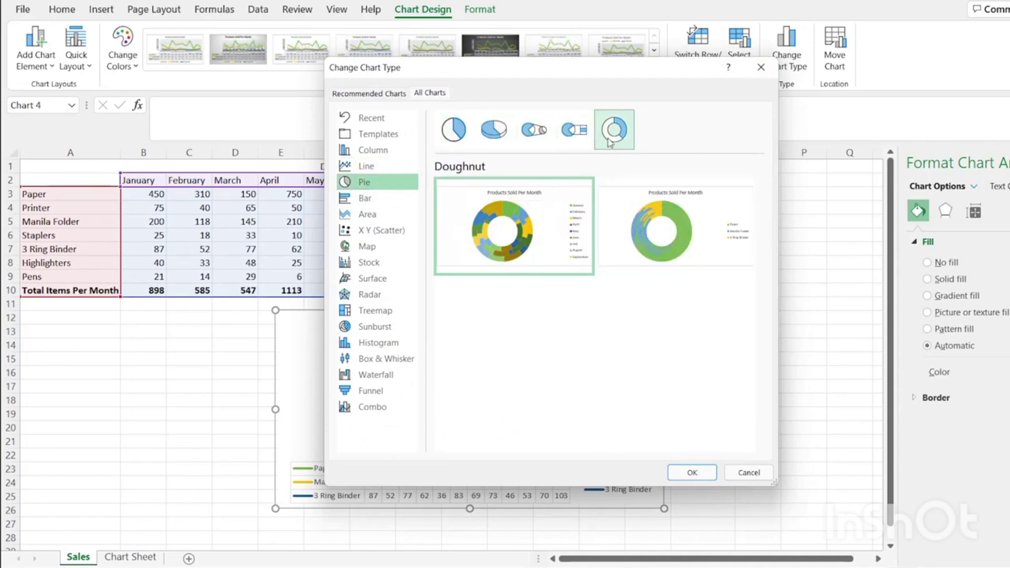
mouse_move(634, 214)
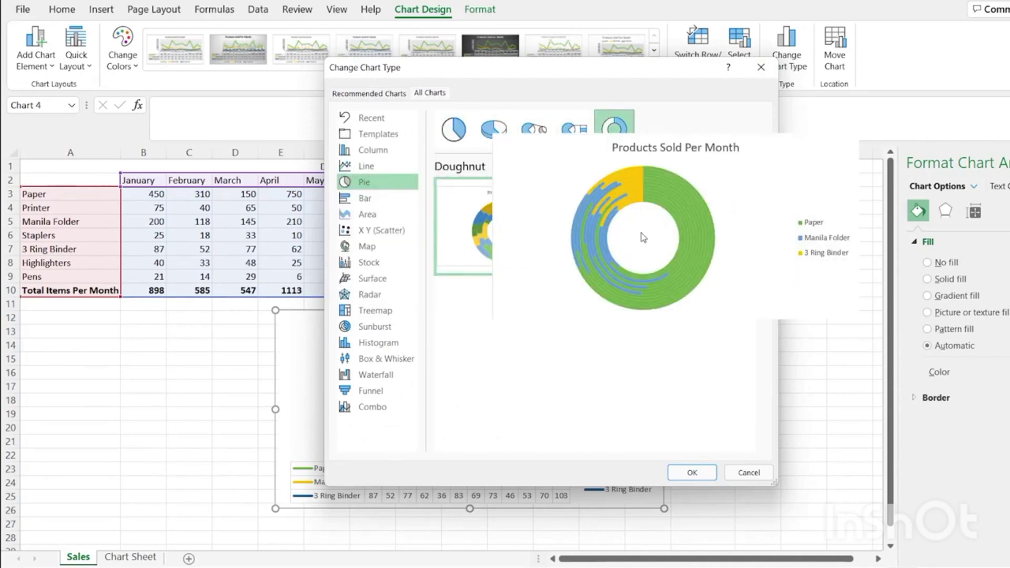
click(454, 129)
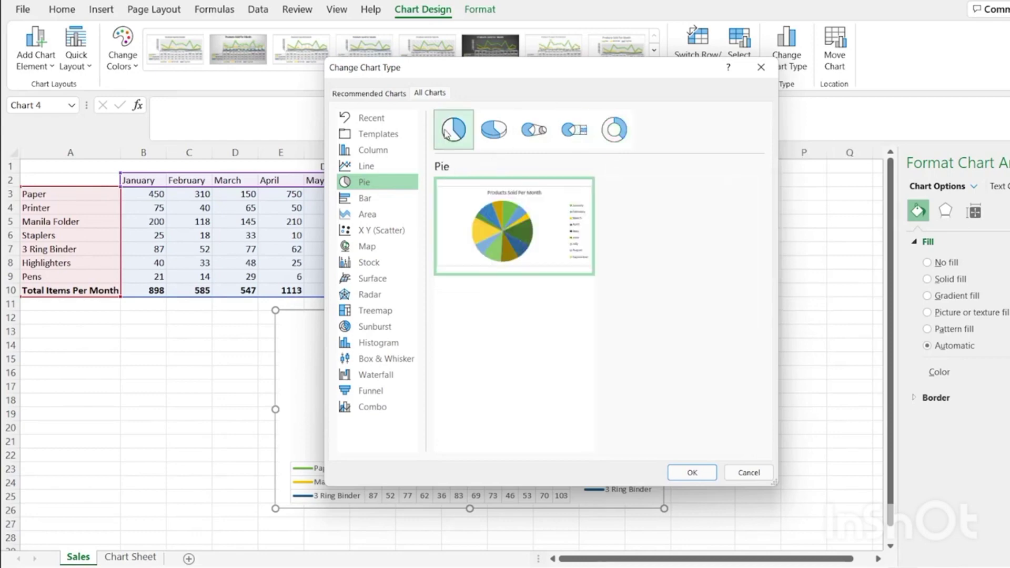
click(365, 197)
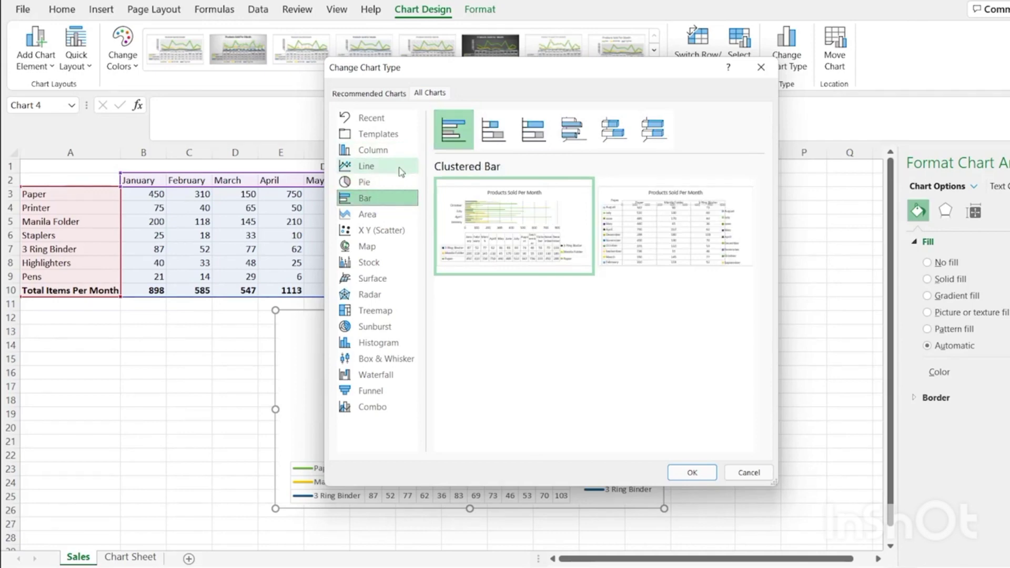
mouse_move(488, 218)
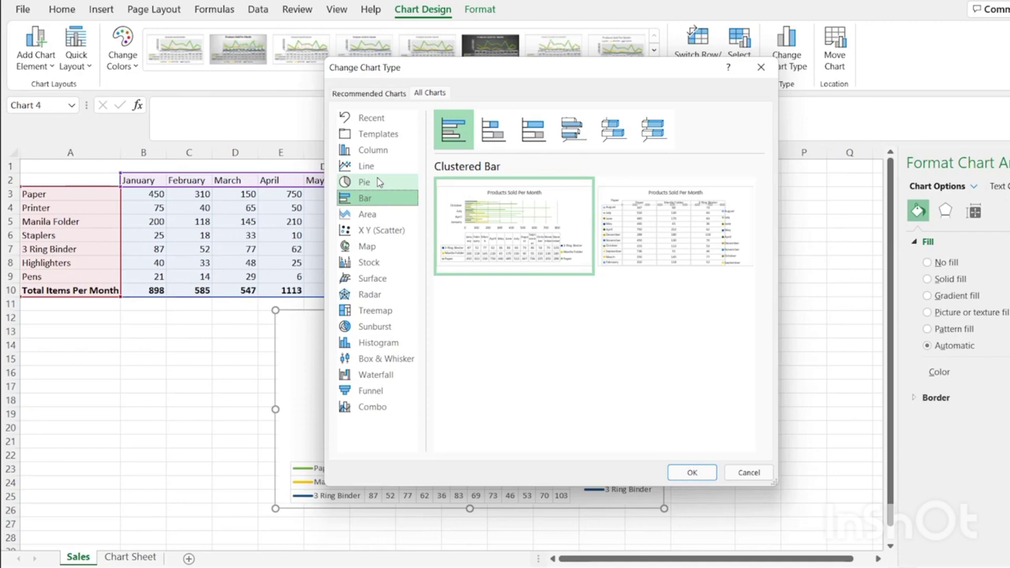
click(392, 361)
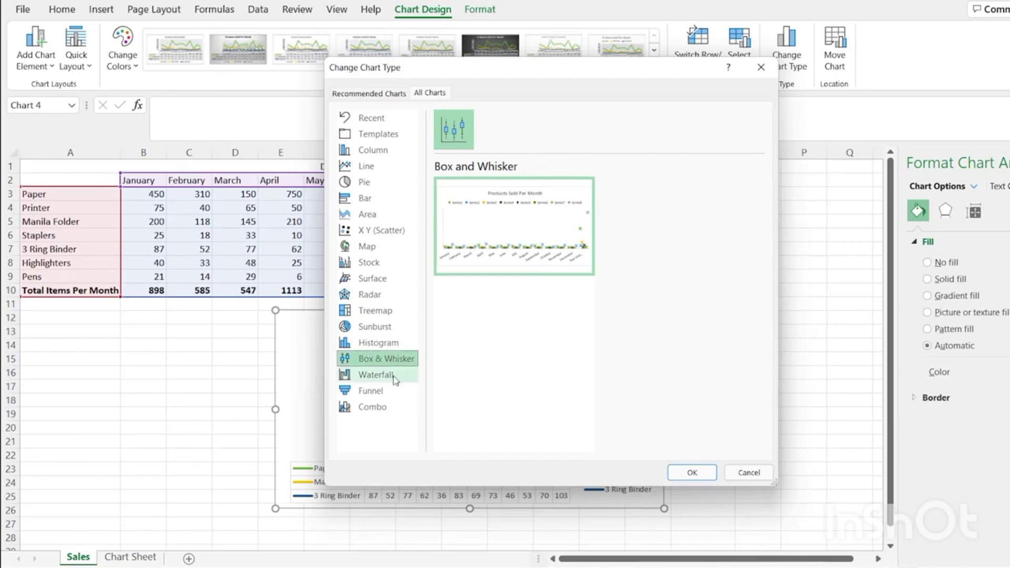
click(397, 376)
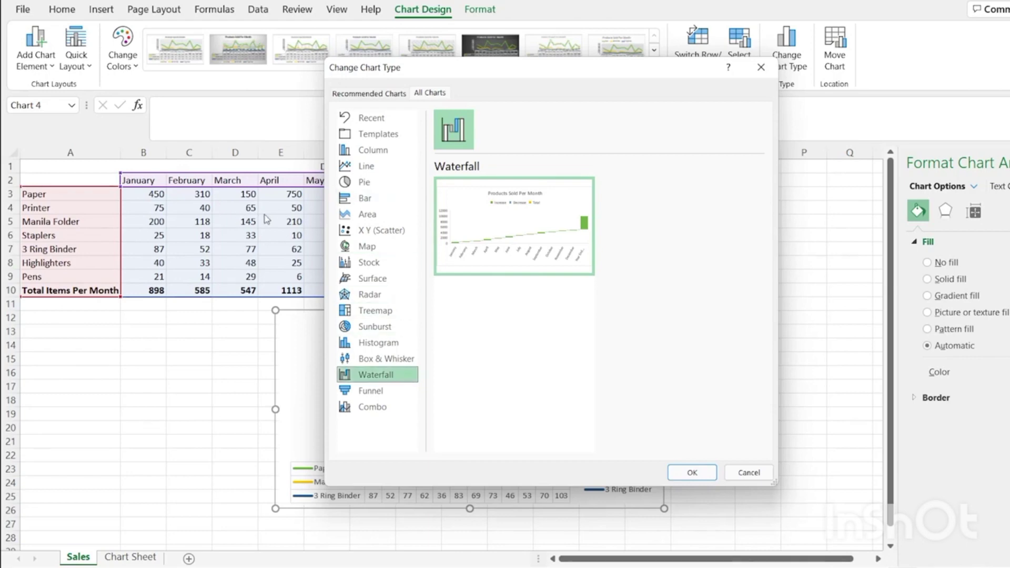
click(402, 152)
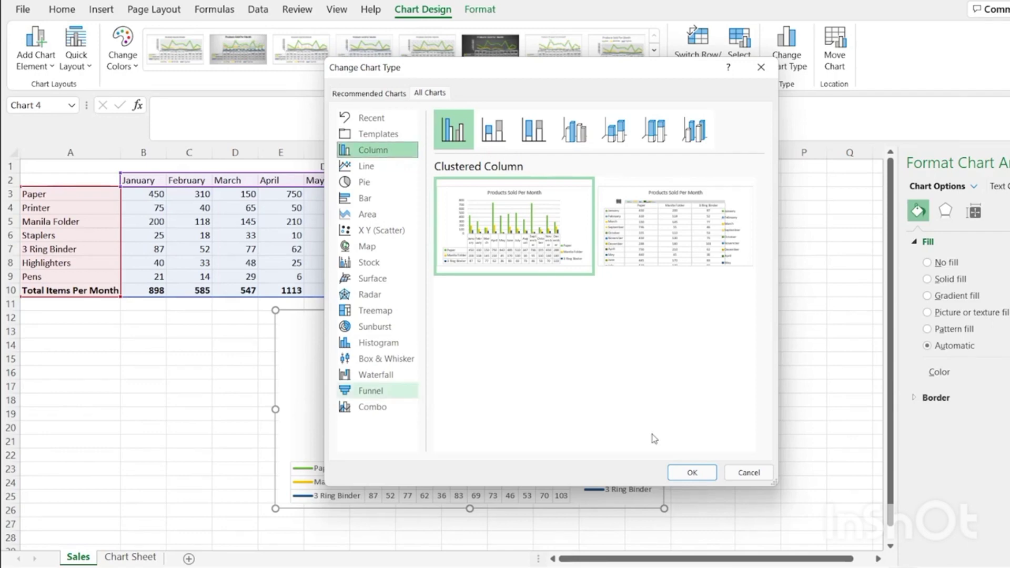
Step: Cancel the chart type change so the chart stays a line chart
click(752, 473)
key(ctrl+v)
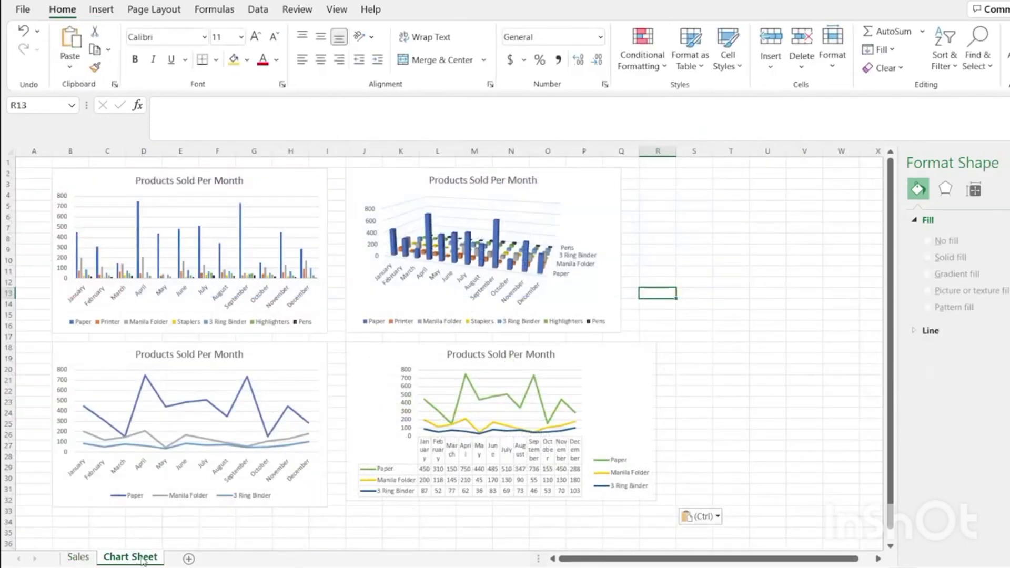